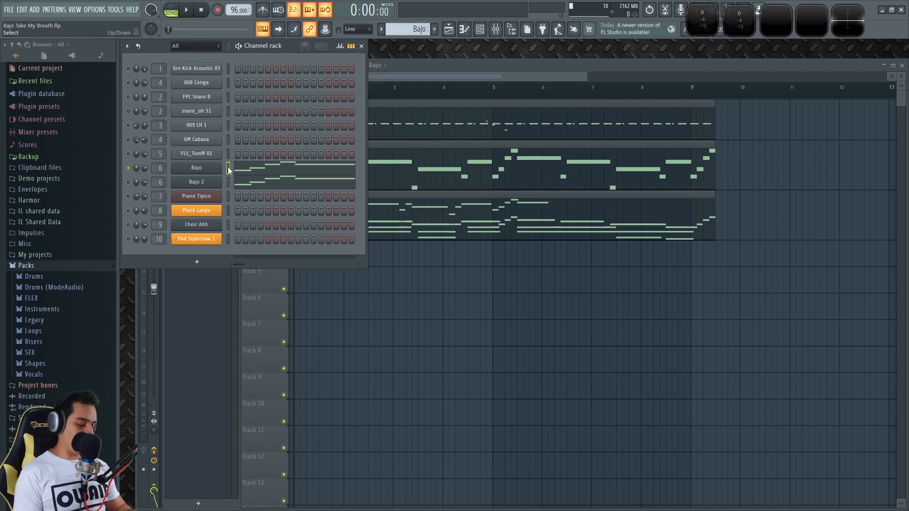
- Audition the Bajo and Bajo 2 channels by playing test notes on each
{"action": "key", "text": "v"}
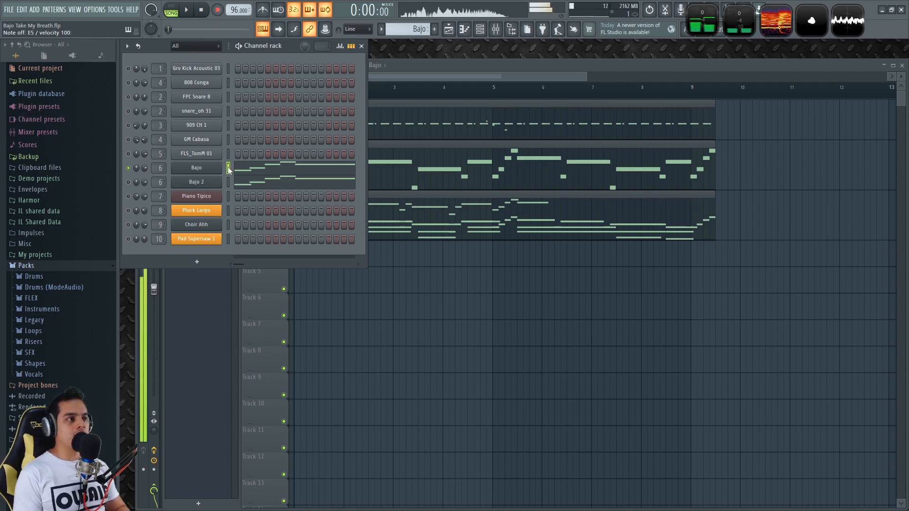
{"action": "left_click", "coordinate": [229, 184]}
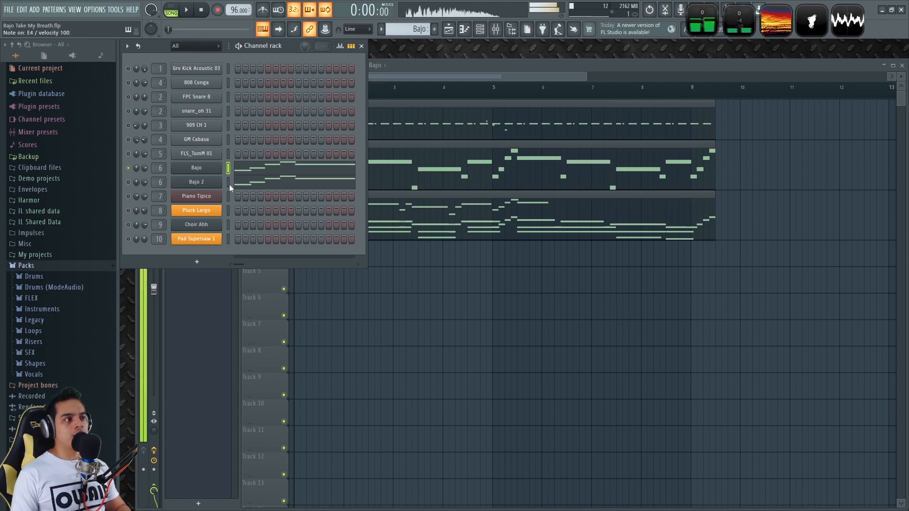
{"action": "key", "text": "c"}
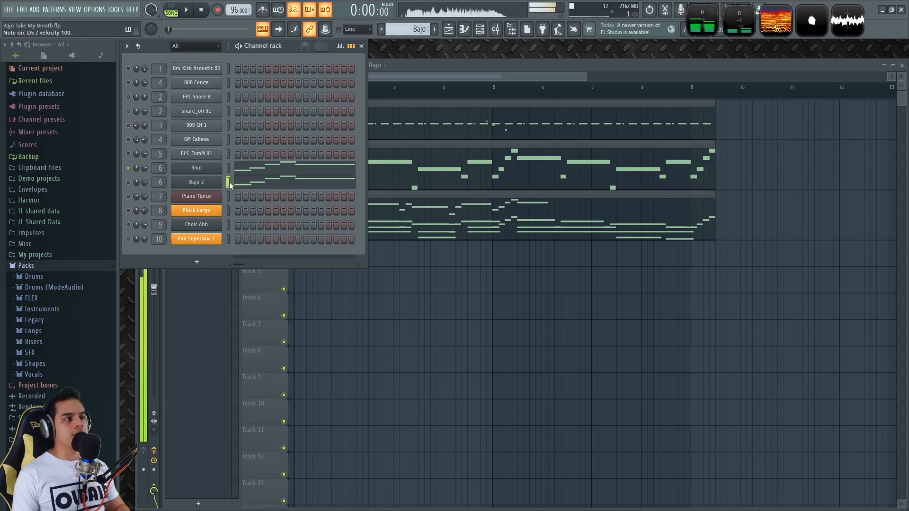
- Play the Bajo pattern in pattern mode, stop playback and unsolo the Bajo channel
{"action": "left_click", "coordinate": [171, 6]}
{"action": "key", "text": "space"}
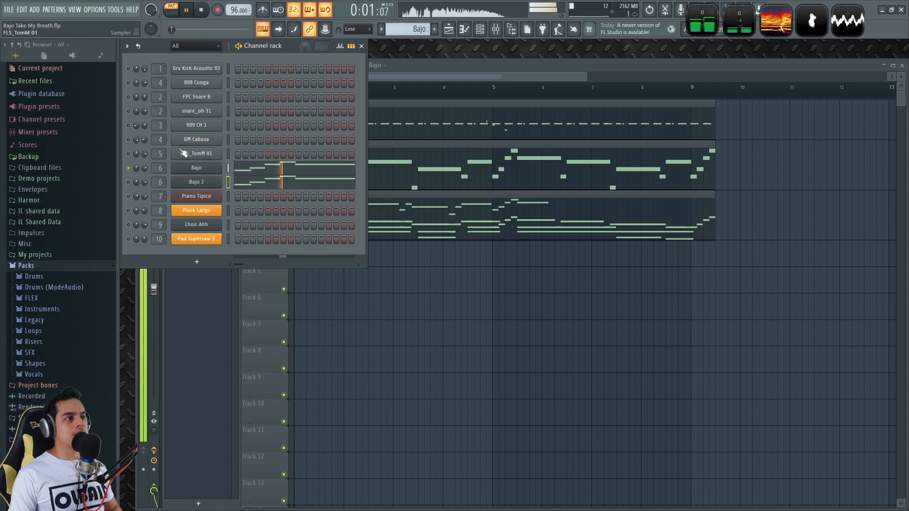
{"action": "key", "text": "space"}
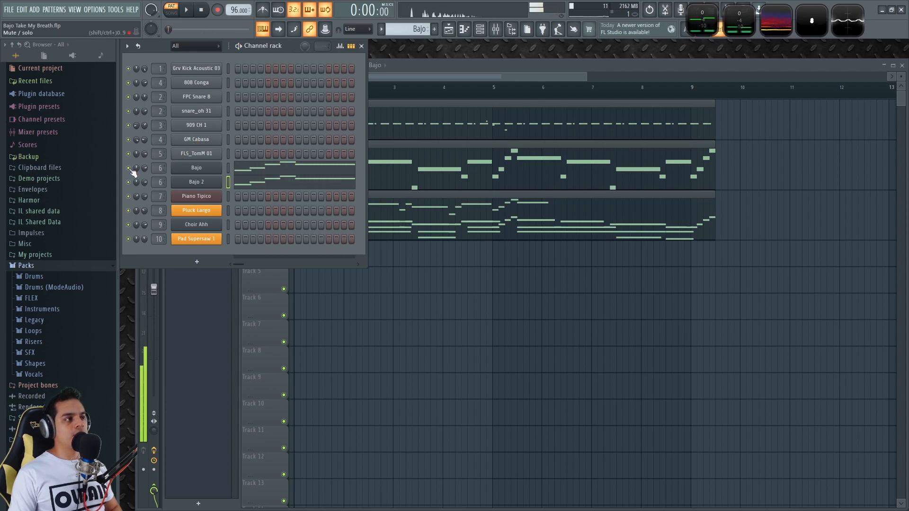
- Play the full arrangement in song mode with the playlist in front, and stop playback
{"action": "left_click", "coordinate": [171, 13]}
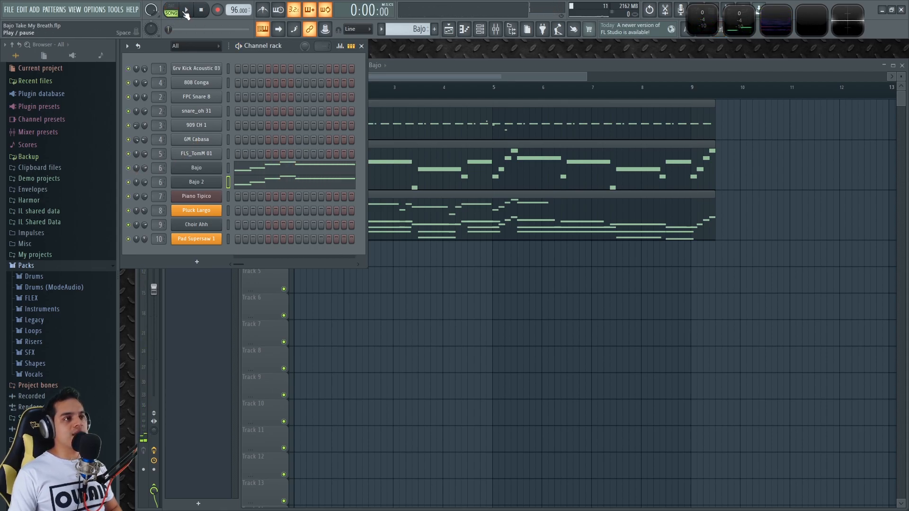
{"action": "left_click", "coordinate": [186, 10]}
{"action": "left_click", "coordinate": [431, 64]}
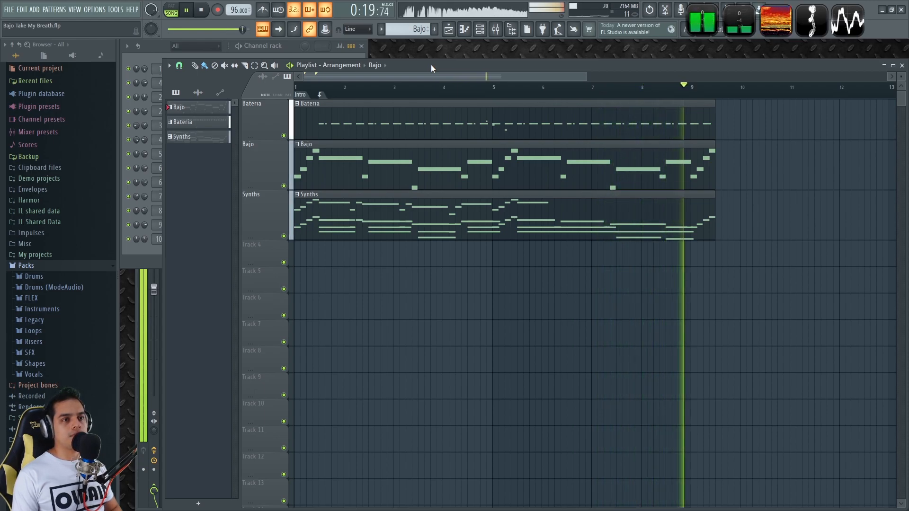
{"action": "key", "text": "space"}
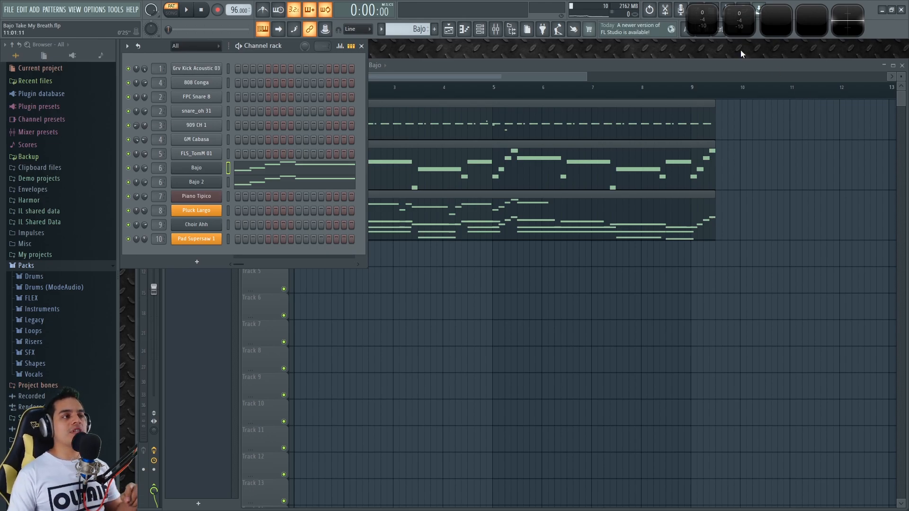
- Open the Bajo channel's Sytrus editor on its main page and route the channel to the Master mixer track
{"action": "left_click", "coordinate": [197, 168]}
{"action": "left_click_drag", "start_coordinate": [447, 110], "coordinate": [391, 71]}
{"action": "left_click_drag", "start_coordinate": [771, 427], "coordinate": [803, 440]}
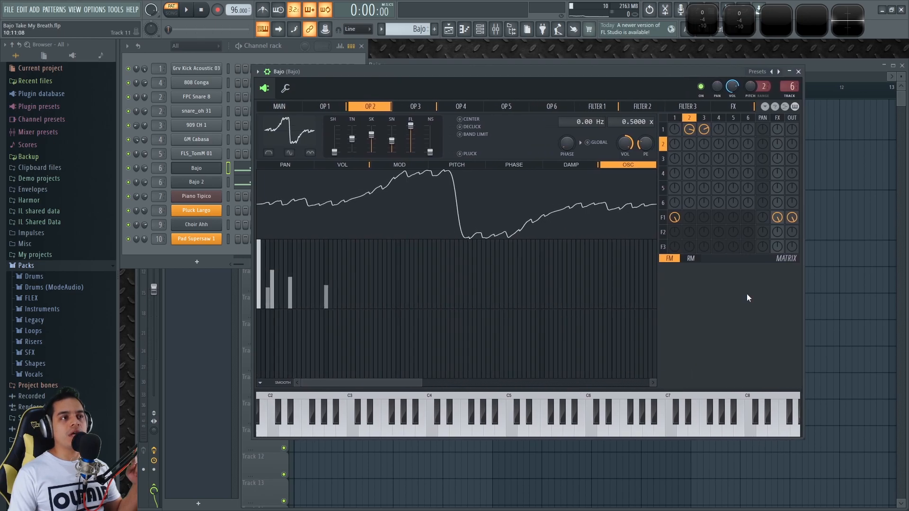
{"action": "left_click_drag", "start_coordinate": [526, 71], "coordinate": [511, 83]}
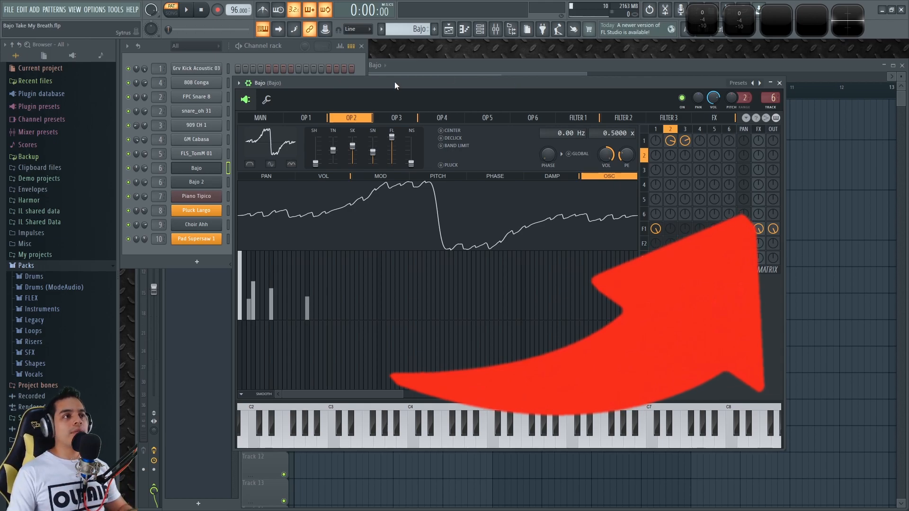
{"action": "left_click_drag", "start_coordinate": [510, 83], "coordinate": [521, 83]}
{"action": "left_click", "coordinate": [271, 118]}
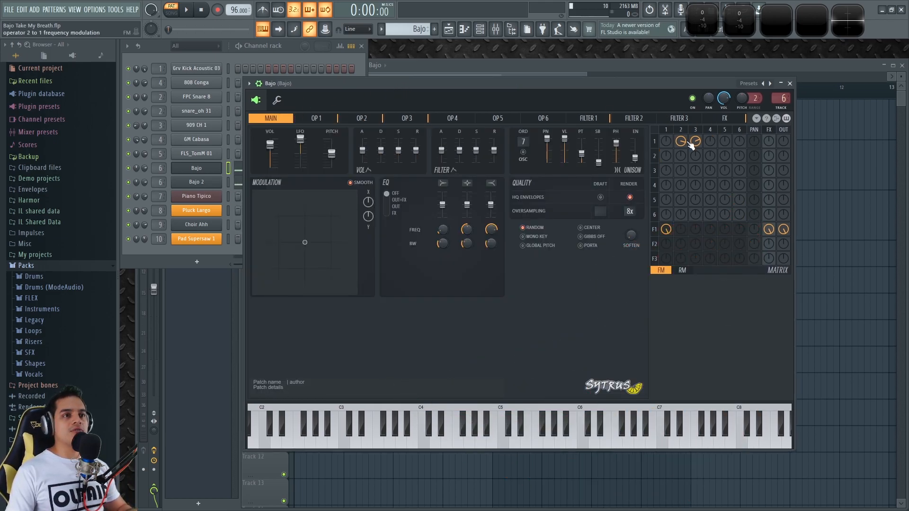
{"action": "left_click_drag", "start_coordinate": [782, 98], "coordinate": [782, 125]}
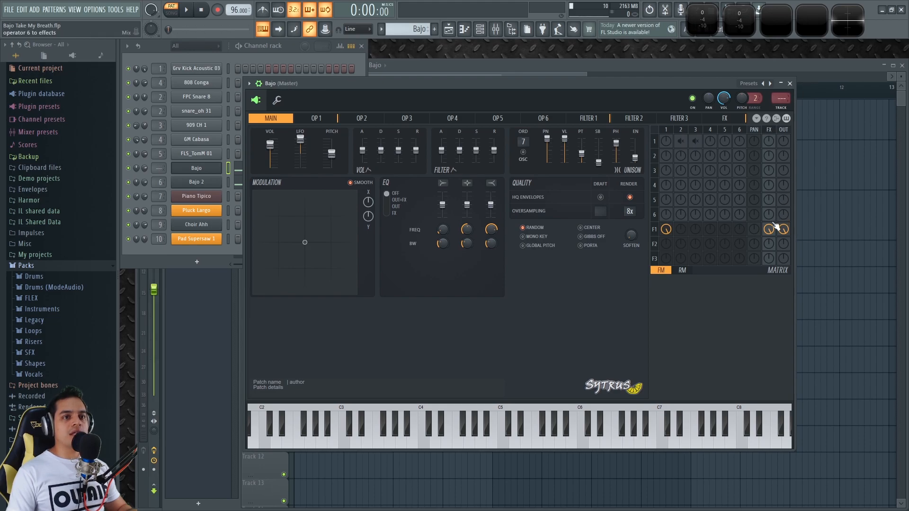
- Mute operator 1's modulation from operators 2 and 3 and Filter 1's FX and output sends, and send operator 1 directly to the output
{"action": "right_click", "coordinate": [784, 229]}
{"action": "right_click", "coordinate": [769, 229]}
{"action": "right_click", "coordinate": [769, 215]}
{"action": "left_click_drag", "start_coordinate": [786, 143], "coordinate": [784, 138]}
- Show operator 1's oscillator settings and play test notes to hear its plain sine wave
{"action": "left_click", "coordinate": [317, 119]}
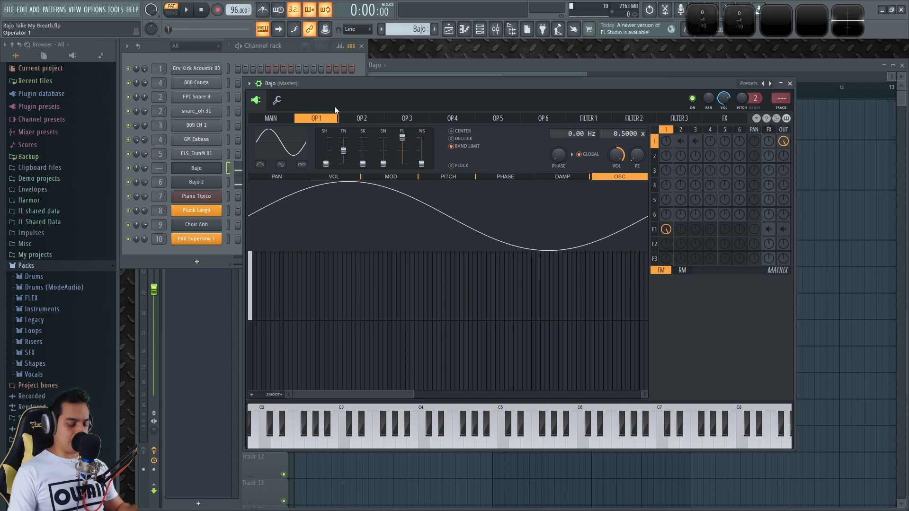
{"action": "key", "text": "z"}
{"action": "key", "text": "q"}
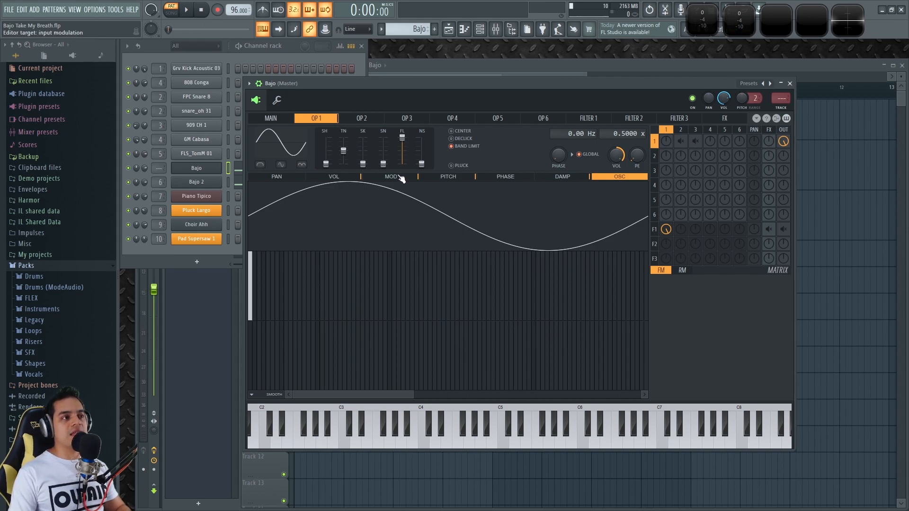
{"action": "key", "text": "u"}
{"action": "key", "text": "r"}
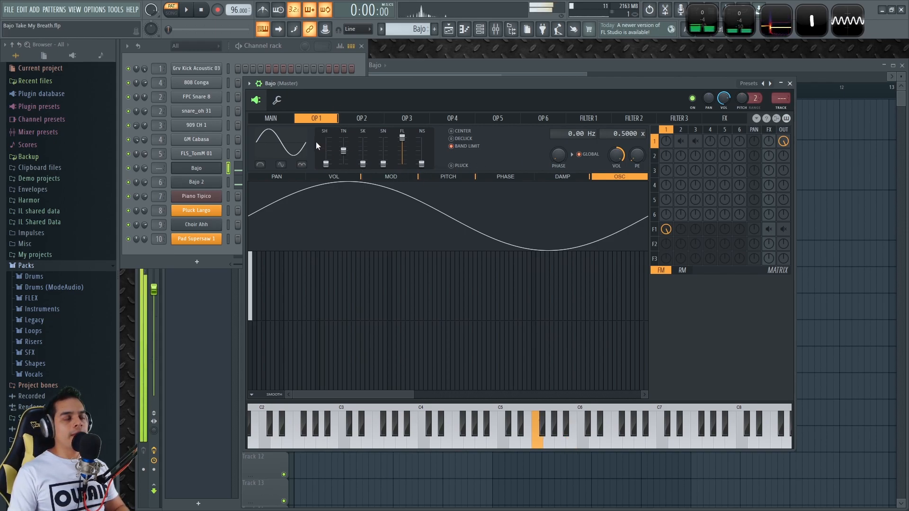
- Show operator 1's volume envelope and play repeated notes to hear its decay
{"action": "left_click", "coordinate": [347, 177]}
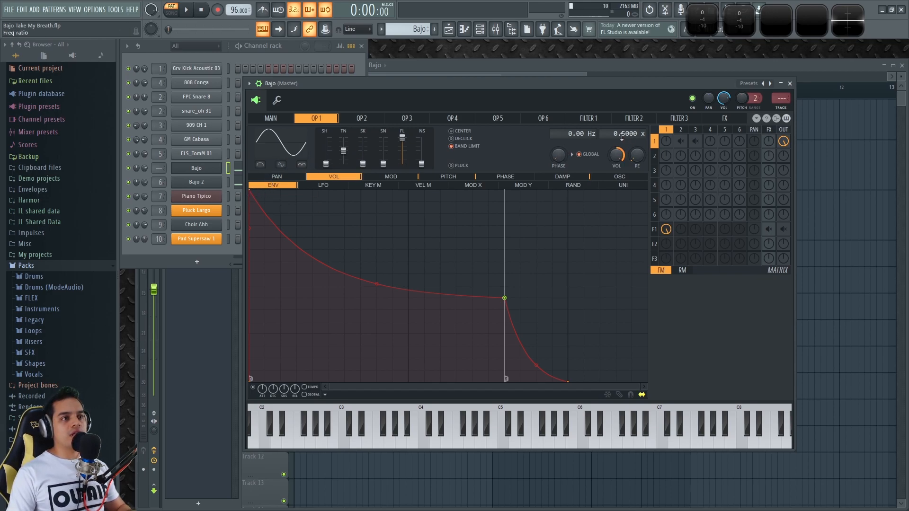
{"action": "key", "text": "w"}
{"action": "key", "text": "x"}
{"action": "key", "text": "w"}
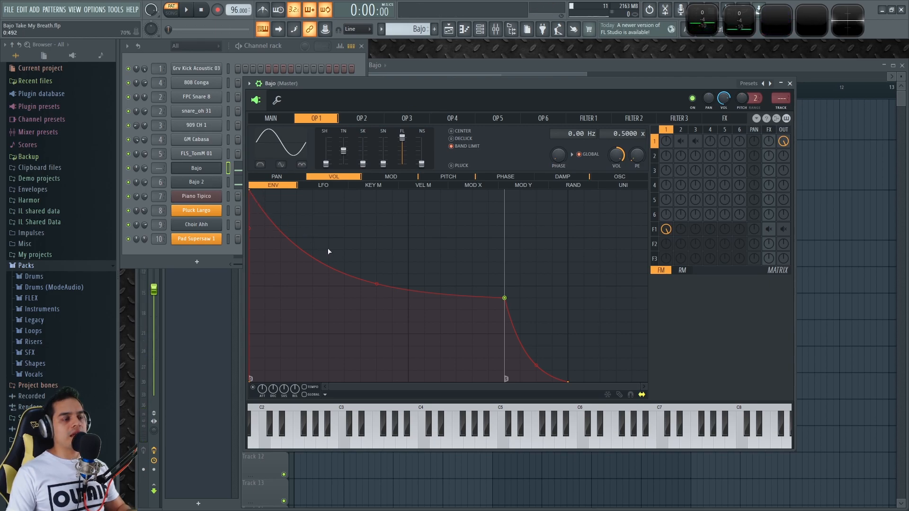
{"action": "key", "text": "w"}
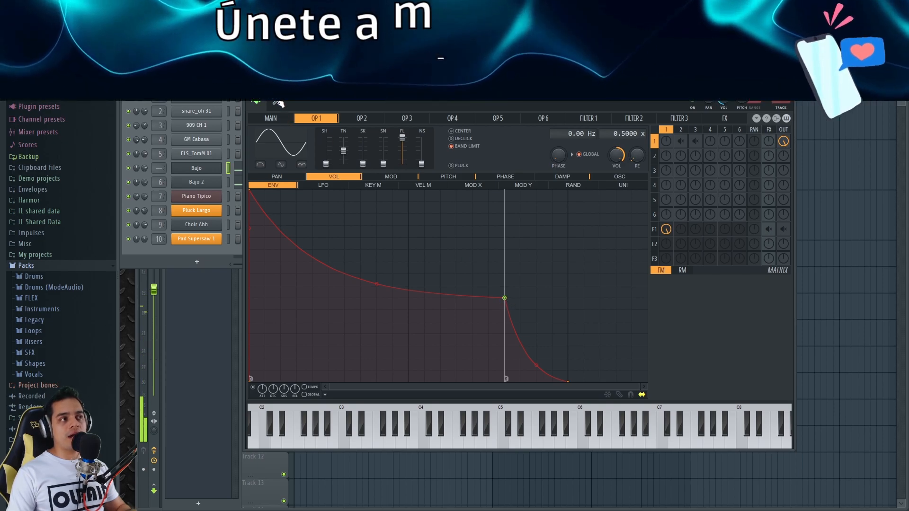
- Set the Bajo channel's maximum polyphony to 1, return to the synth editor and close the enlarged Wave Candy view
{"action": "left_click", "coordinate": [278, 102]}
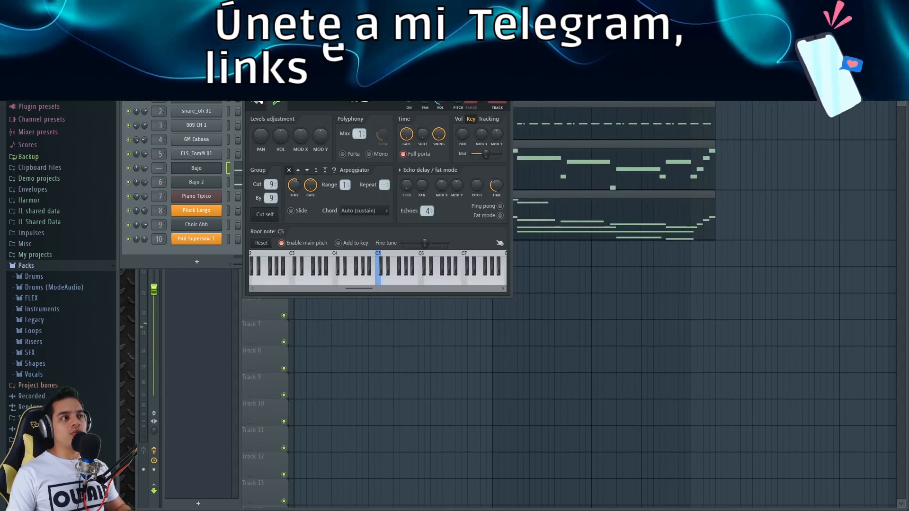
{"action": "left_click", "coordinate": [257, 101]}
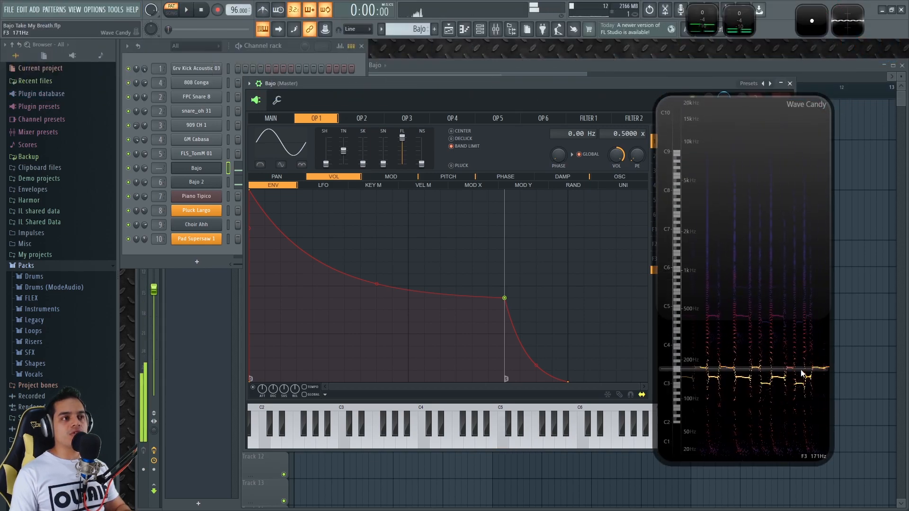
{"action": "left_click", "coordinate": [278, 100]}
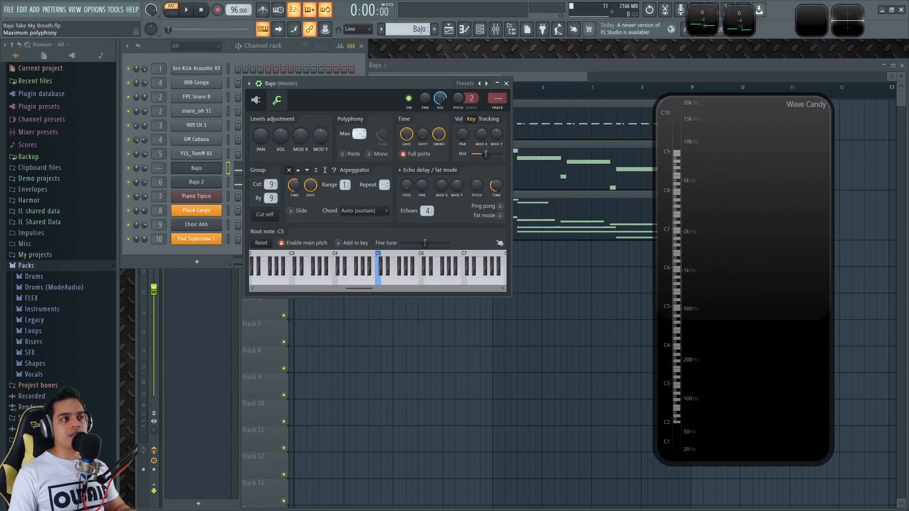
{"action": "left_click_drag", "start_coordinate": [361, 138], "coordinate": [362, 134]}
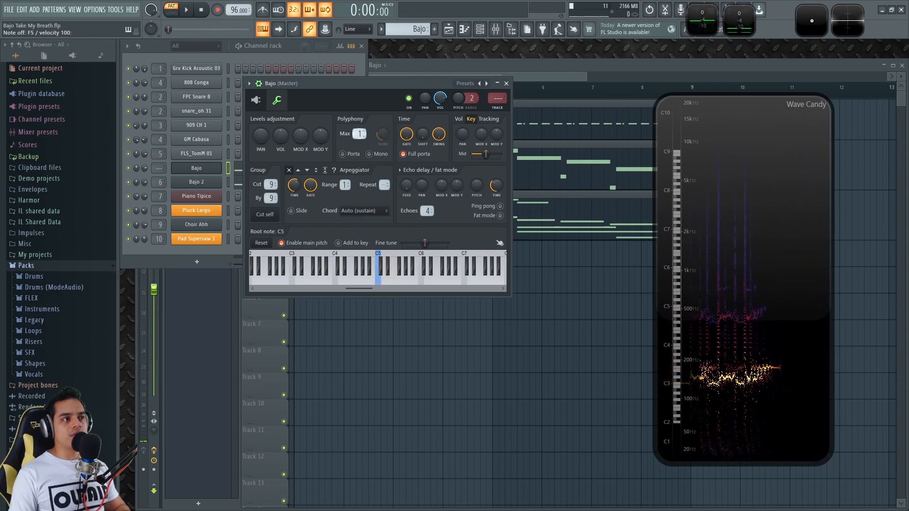
{"action": "left_click", "coordinate": [257, 100]}
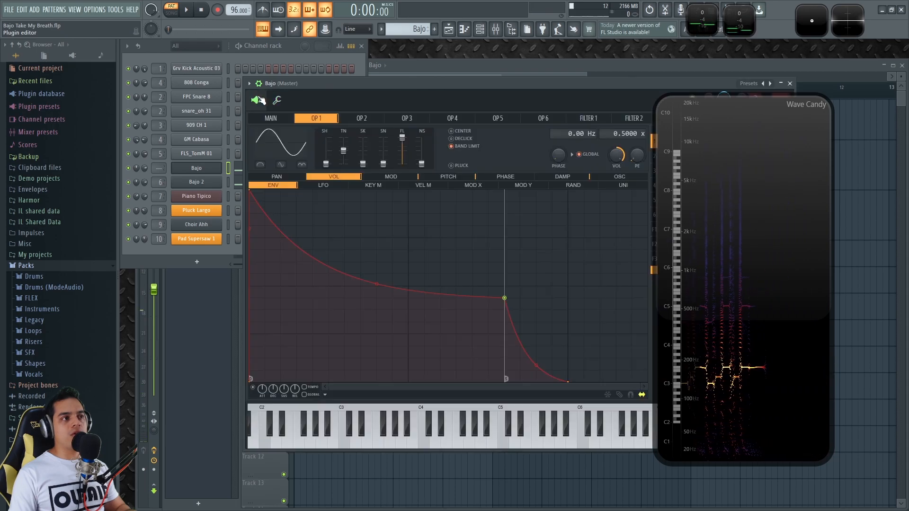
{"action": "left_click_drag", "start_coordinate": [541, 83], "coordinate": [530, 83]}
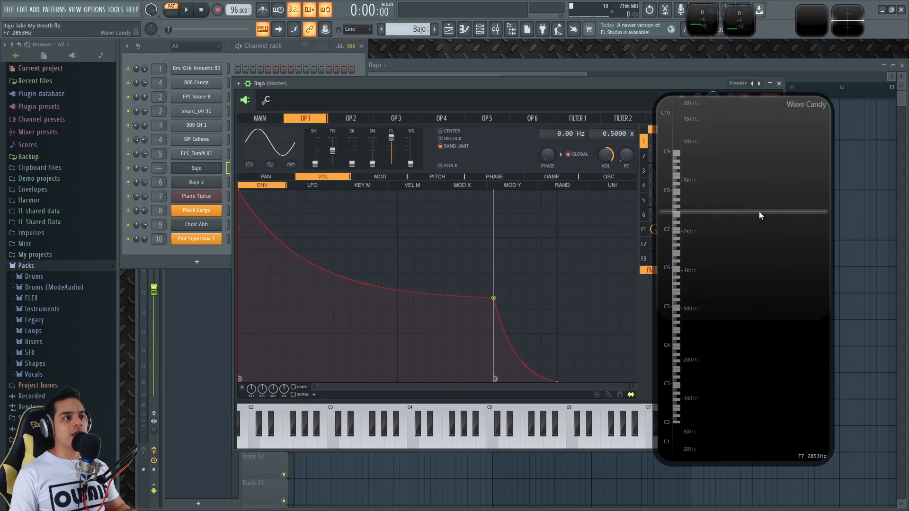
{"action": "double_click", "coordinate": [759, 212]}
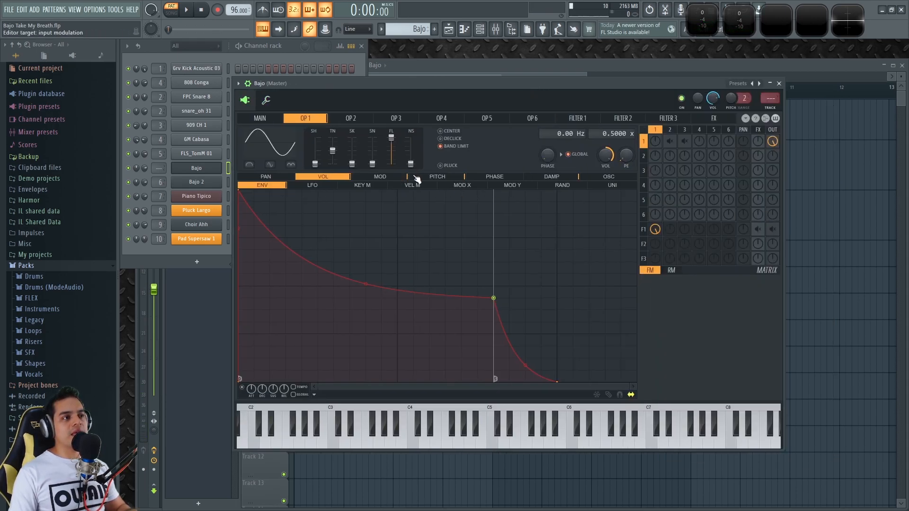
- Show operator 1's pitch LFO and examine its vibrato on a held note in the enlarged Wave Candy spectrum
{"action": "left_click", "coordinate": [438, 177]}
{"action": "left_click", "coordinate": [319, 187]}
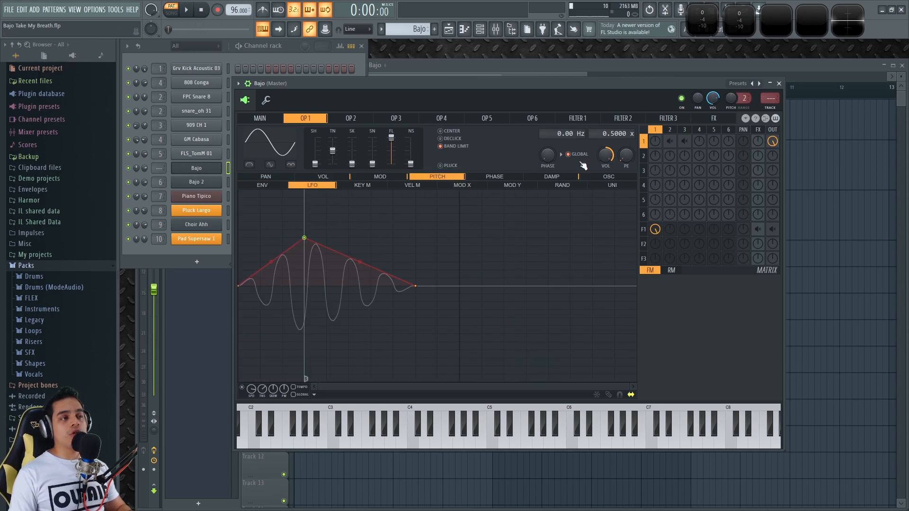
{"action": "double_click", "coordinate": [784, 24]}
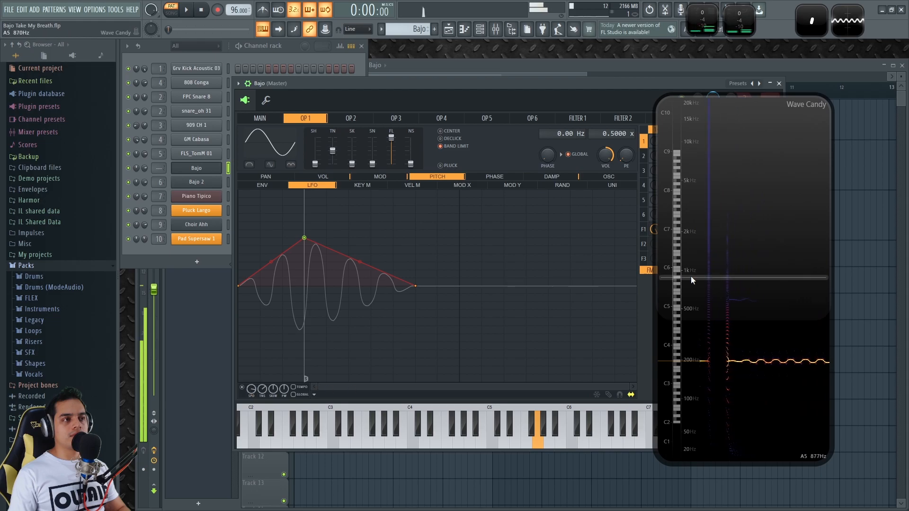
- Review the main page's unison settings, unmute operator 2's frequency modulation of operator 1, and open operator 2
{"action": "left_click", "coordinate": [254, 118]}
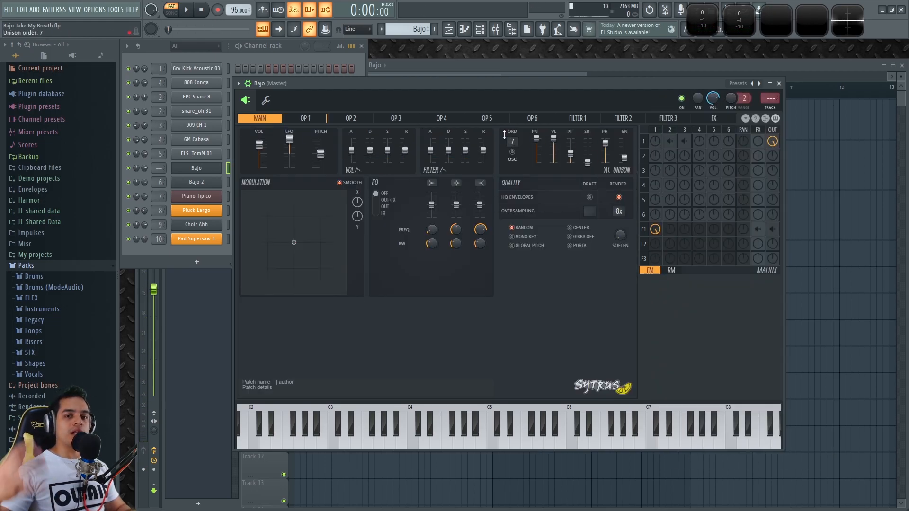
{"action": "left_click", "coordinate": [317, 119]}
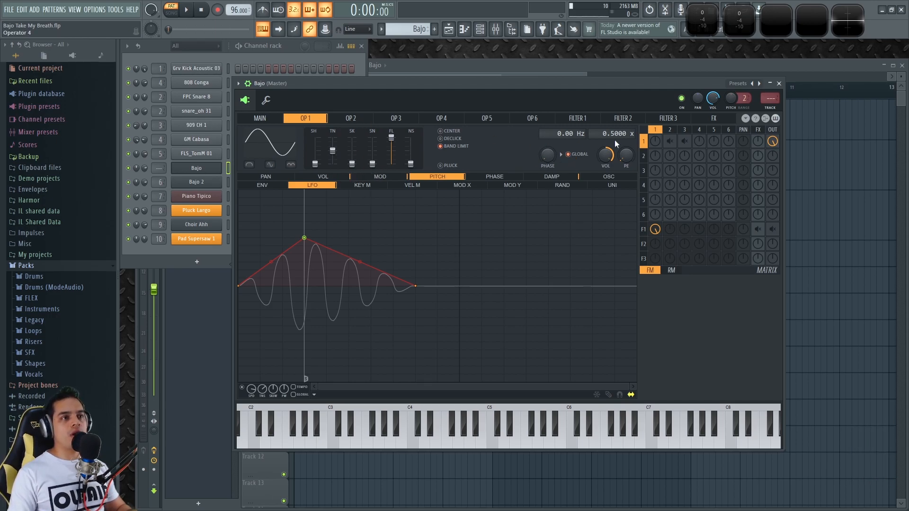
{"action": "right_click", "coordinate": [669, 143]}
{"action": "left_click", "coordinate": [353, 120]}
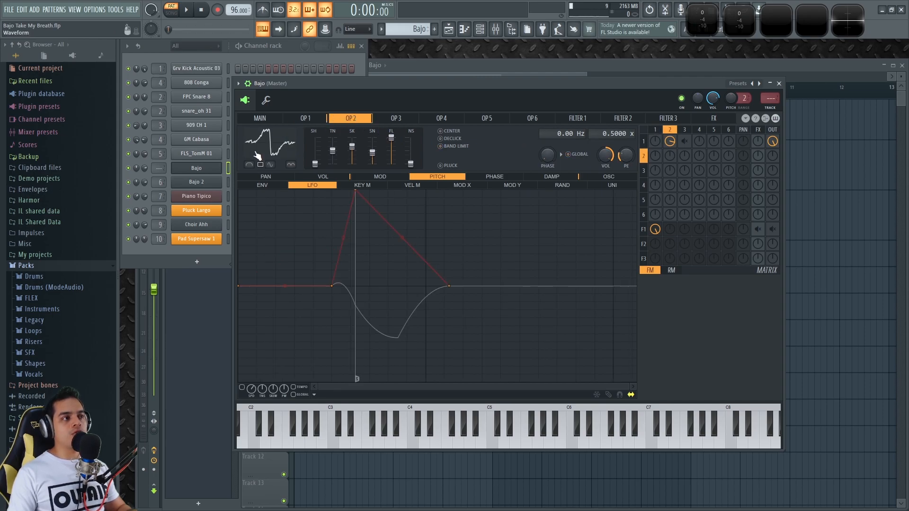
- Reshape operator 4's waveform by minimizing shape, lowering tension, raising skew and setting the sine shaper to 41%
{"action": "left_click", "coordinate": [452, 121]}
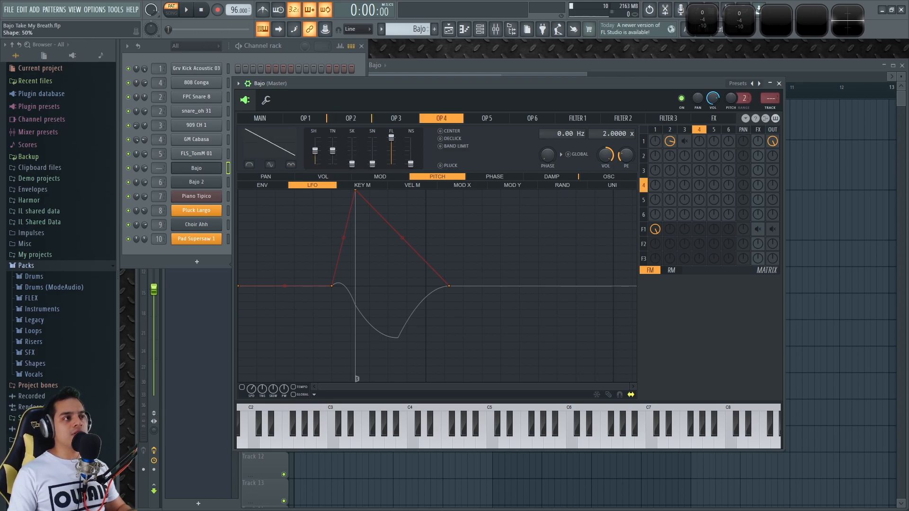
{"action": "left_click_drag", "start_coordinate": [338, 152], "coordinate": [372, 163]}
{"action": "left_click_drag", "start_coordinate": [315, 150], "coordinate": [352, 144]}
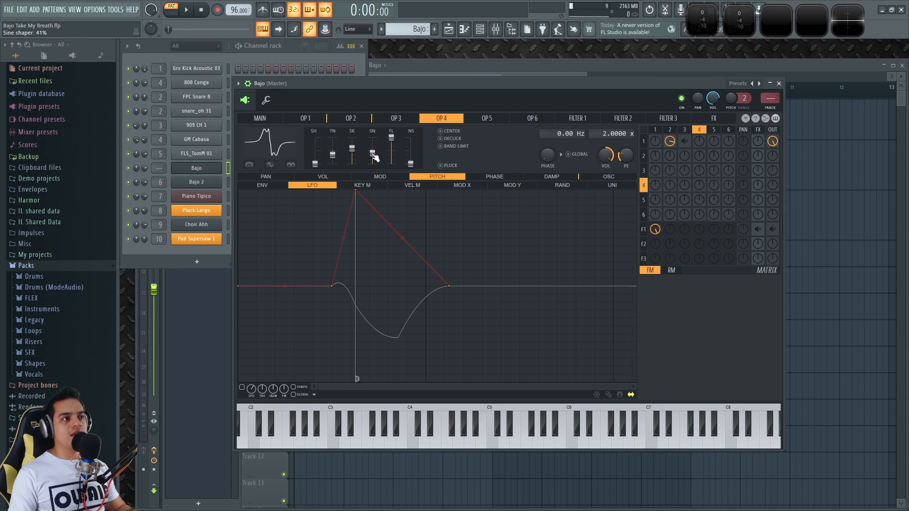
- Compare the waveforms of operators 2 and 4, and play test notes with operator 2 shown
{"action": "left_click", "coordinate": [365, 118]}
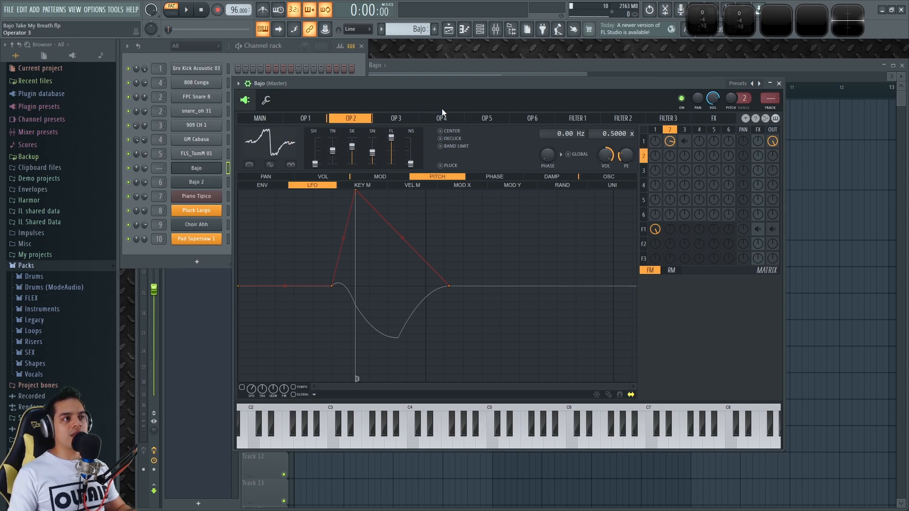
{"action": "left_click", "coordinate": [439, 119]}
{"action": "left_click", "coordinate": [353, 119]}
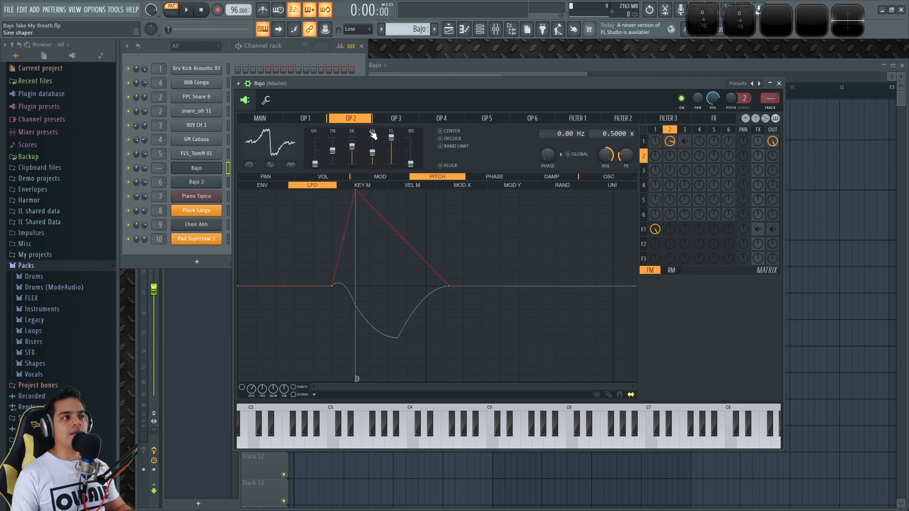
{"action": "key", "text": "w"}
{"action": "key", "text": "x"}
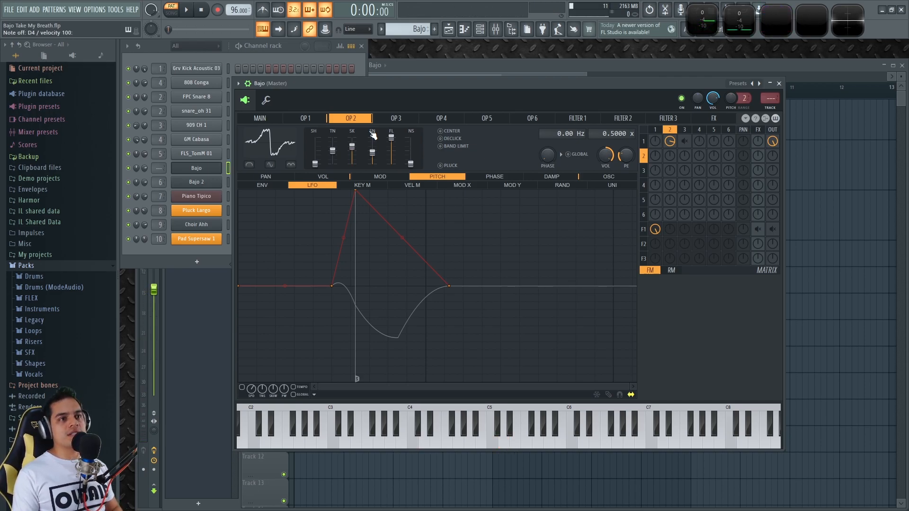
- Play a test note, compare operators 1 and 2, and review operator 2's panning and volume envelopes
{"action": "key", "text": "x"}
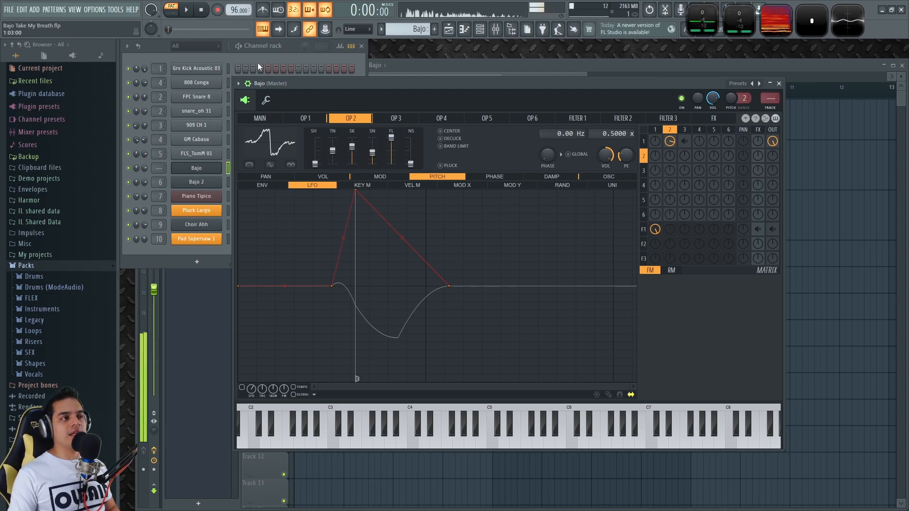
{"action": "left_click", "coordinate": [314, 119]}
{"action": "left_click", "coordinate": [347, 118]}
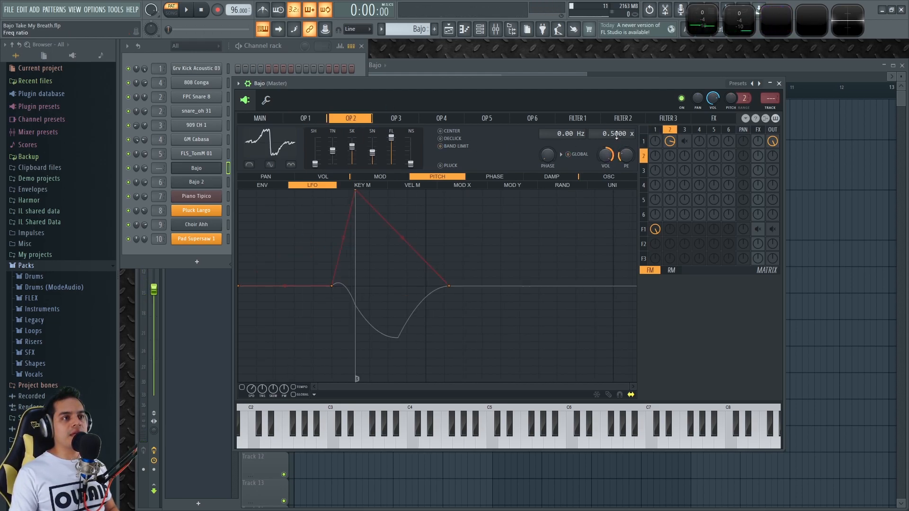
{"action": "left_click", "coordinate": [325, 178]}
{"action": "left_click", "coordinate": [265, 177]}
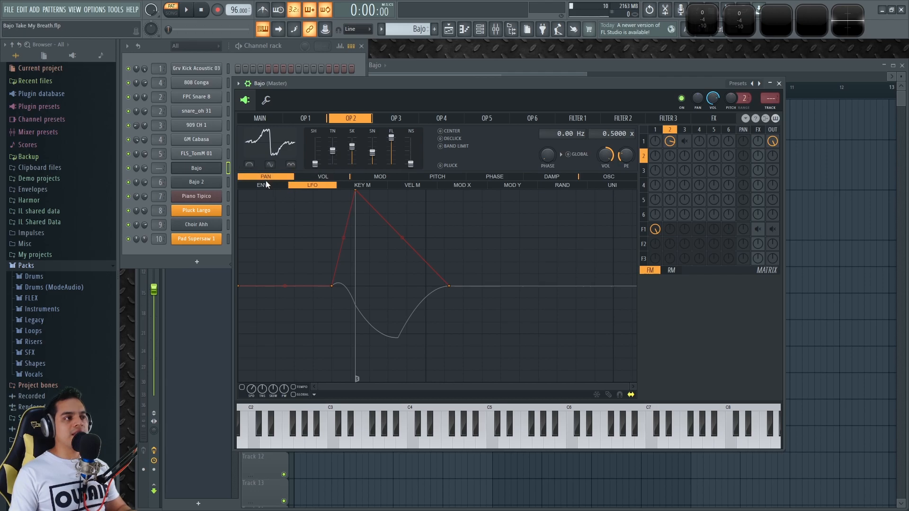
{"action": "left_click", "coordinate": [275, 185]}
{"action": "left_click", "coordinate": [332, 181]}
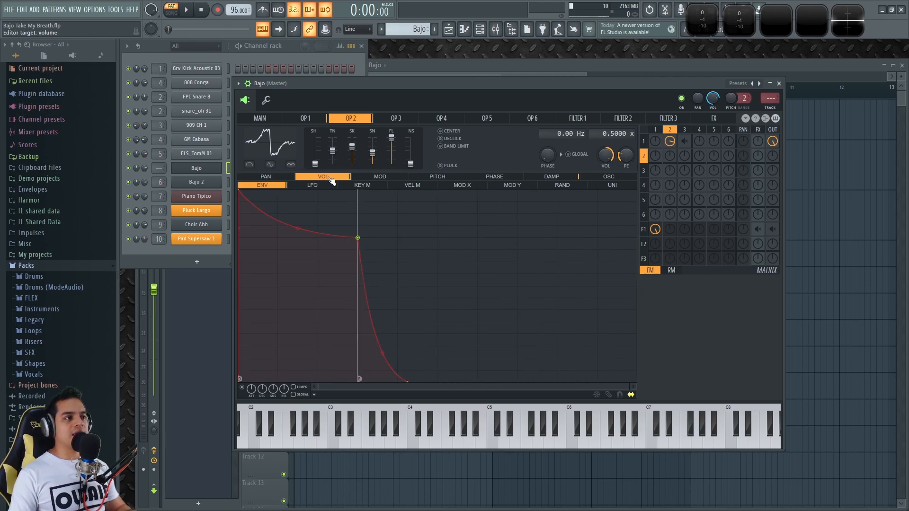
- Compare the volume envelopes of operators 1 and 2 while playing a test note
{"action": "left_click", "coordinate": [319, 120]}
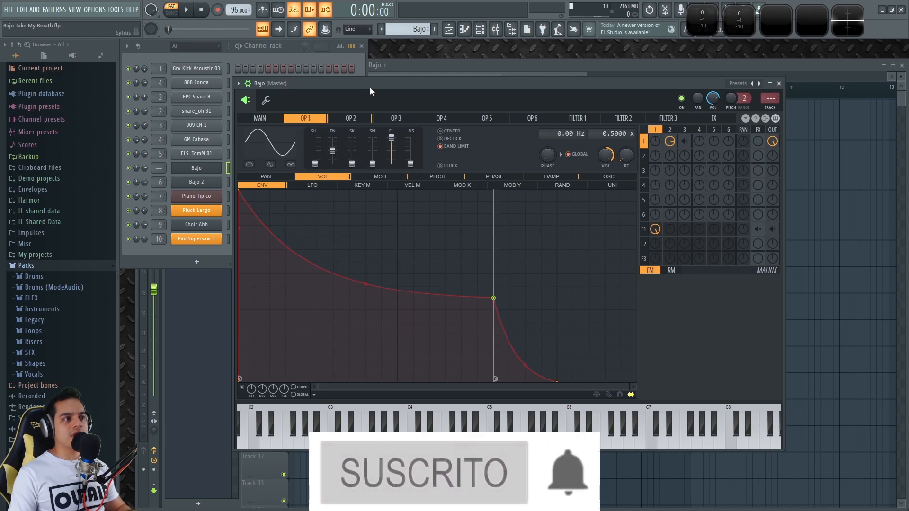
{"action": "left_click", "coordinate": [351, 118]}
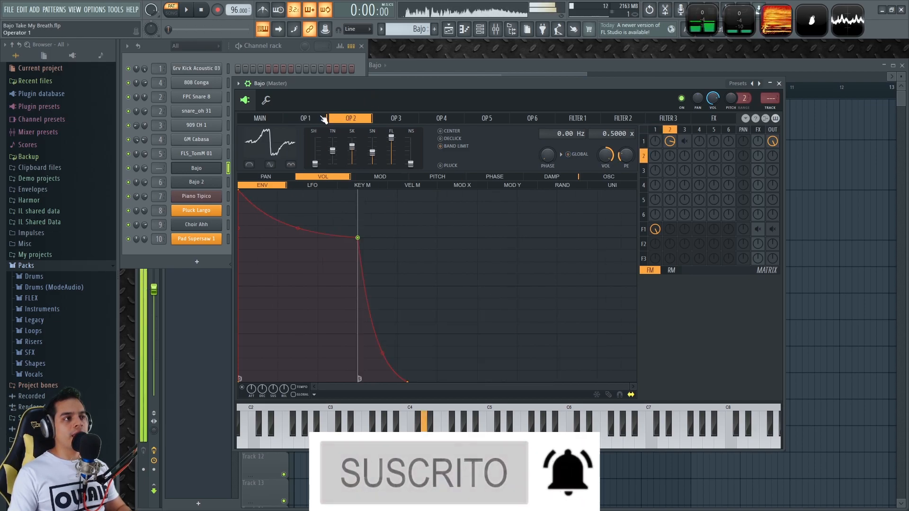
{"action": "left_click", "coordinate": [323, 118]}
- Show operator 1's modulation envelope and play test notes to hear its attack
{"action": "left_click", "coordinate": [396, 178]}
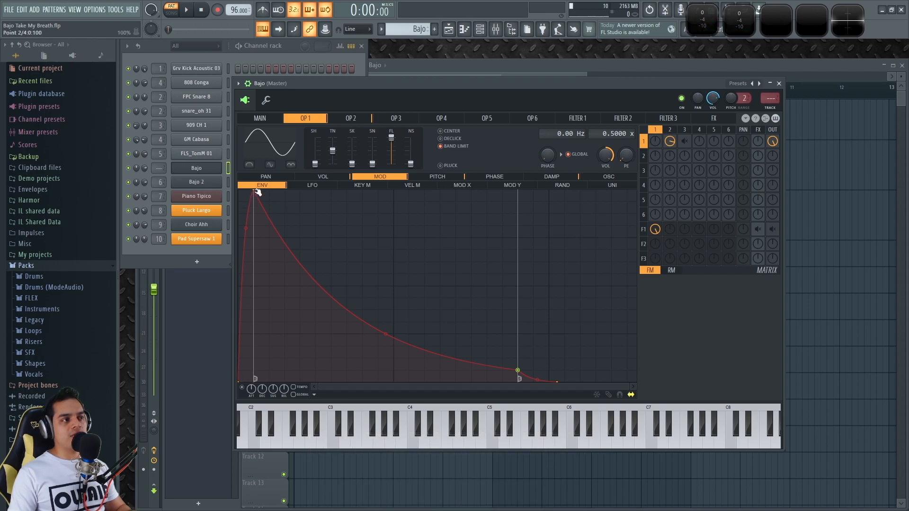
{"action": "key", "text": "w"}
{"action": "key", "text": "x"}
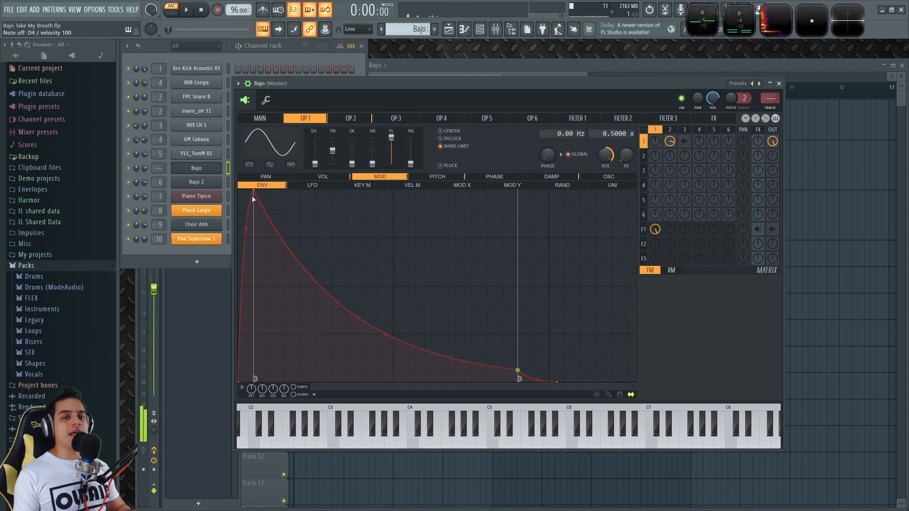
- Audition an instant and a slower attack in operator 1's modulation envelope, leaving its peak at a short ramp
{"action": "left_click_drag", "start_coordinate": [255, 193], "coordinate": [238, 190]}
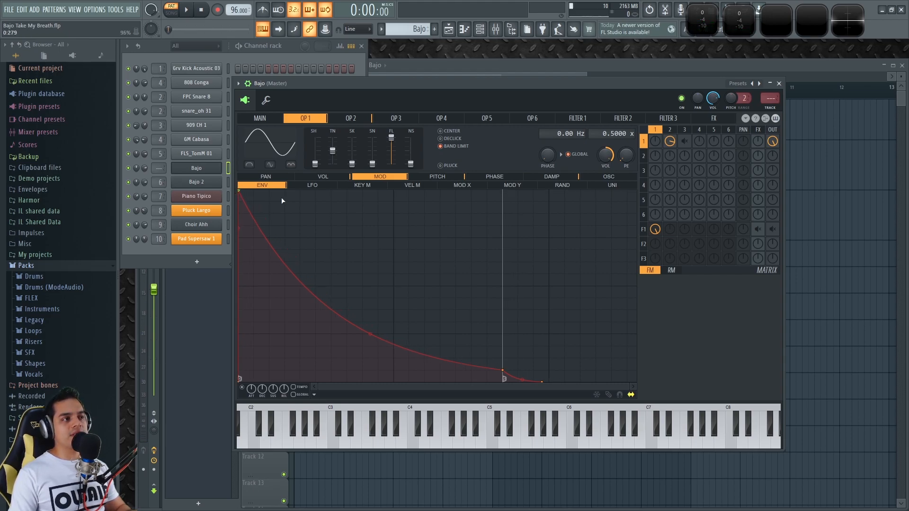
{"action": "key", "text": "w"}
{"action": "left_click_drag", "start_coordinate": [239, 190], "coordinate": [271, 191]}
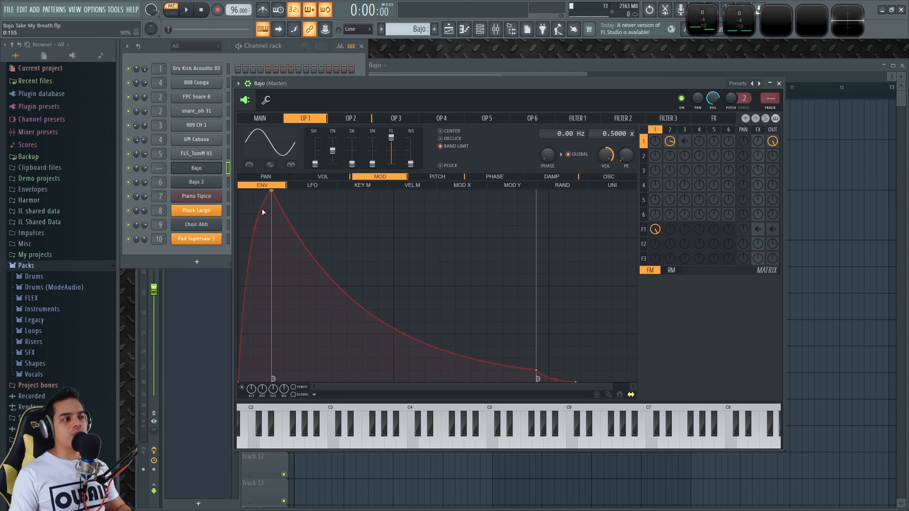
{"action": "key", "text": "w"}
{"action": "key", "text": "x"}
{"action": "key", "text": "w"}
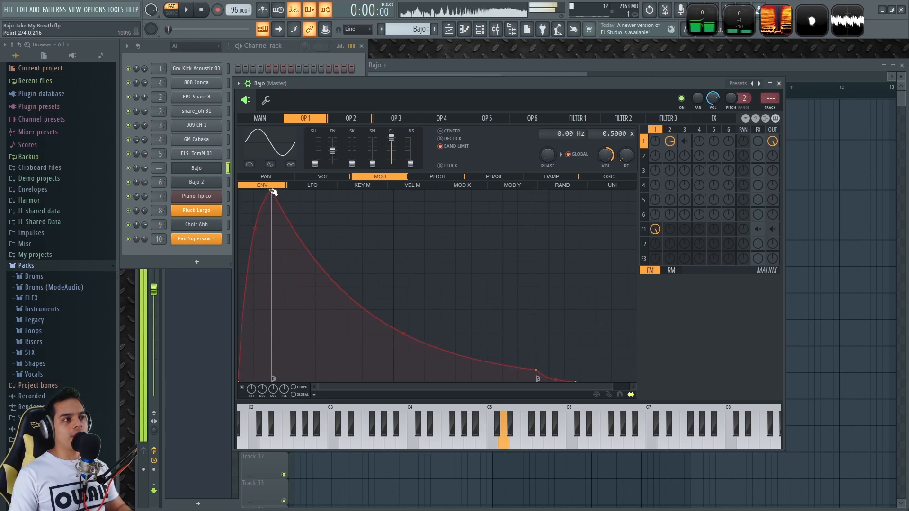
{"action": "left_click_drag", "start_coordinate": [271, 190], "coordinate": [269, 190]}
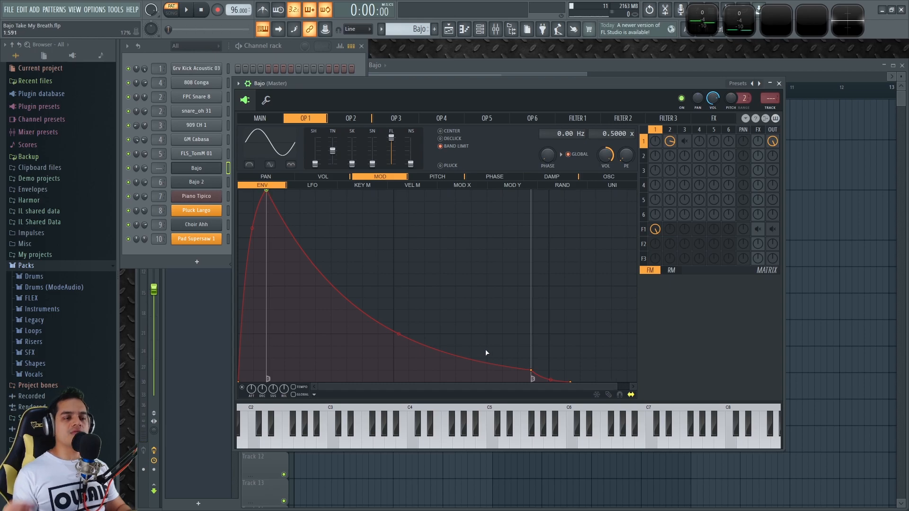
- Play the pattern, mute the Bajo 2 channel, and replay it to hear Bajo alone
{"action": "key", "text": "space"}
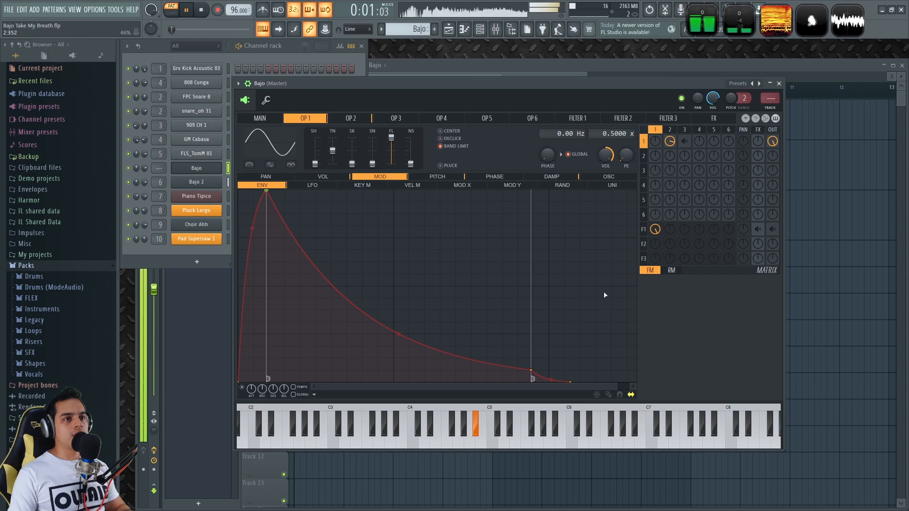
{"action": "key", "text": "space"}
{"action": "left_click", "coordinate": [128, 182]}
{"action": "left_click", "coordinate": [521, 83]}
{"action": "key", "text": "space"}
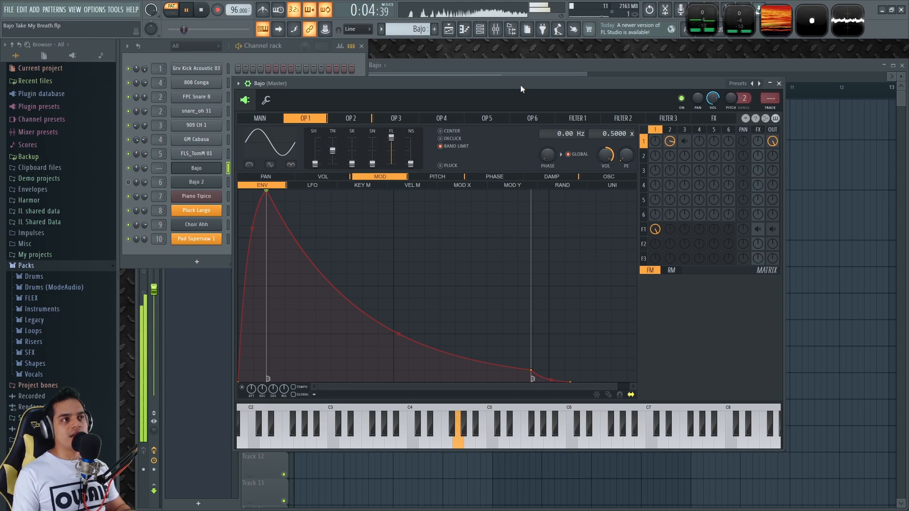
{"action": "key", "text": "space"}
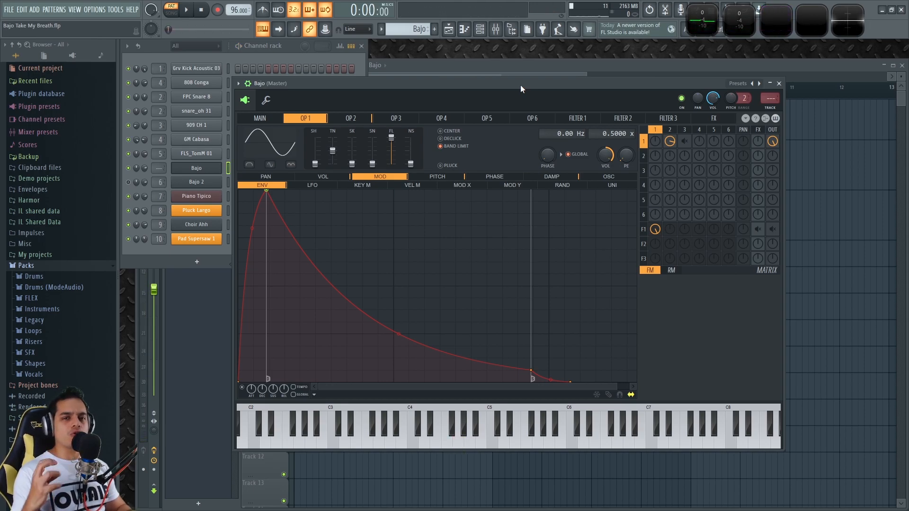
- Unmute operator 3's frequency modulation of operator 1 and compare the settings of operators 1 and 3
{"action": "left_click_drag", "start_coordinate": [521, 84], "coordinate": [518, 87]}
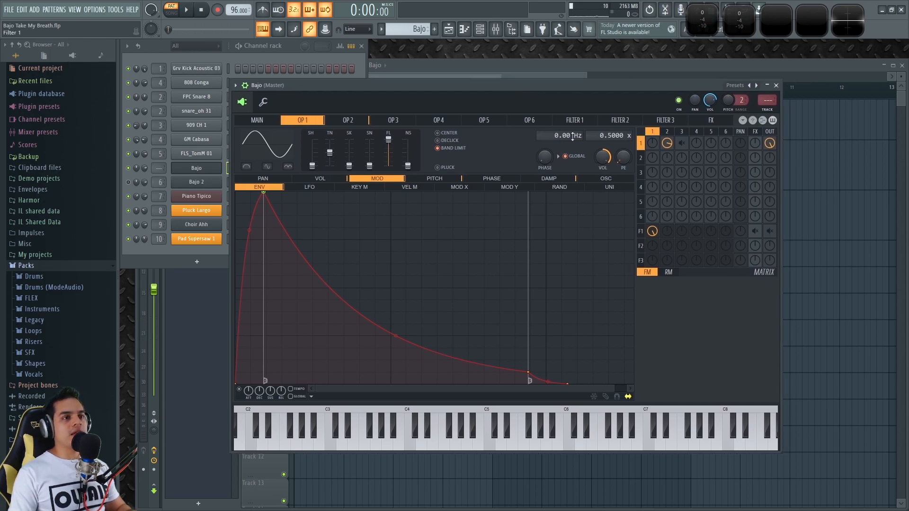
{"action": "left_click", "coordinate": [412, 122]}
{"action": "left_click", "coordinate": [354, 122]}
{"action": "left_click", "coordinate": [396, 122]}
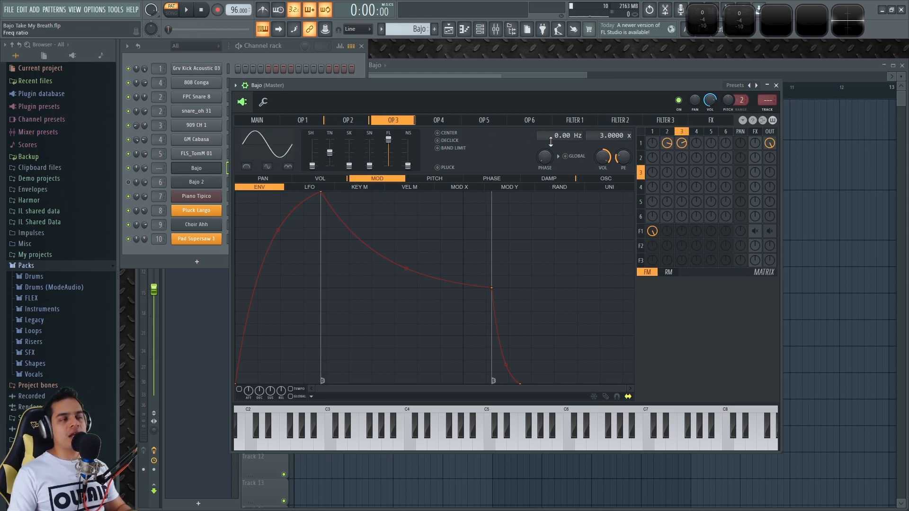
{"action": "left_click", "coordinate": [308, 123]}
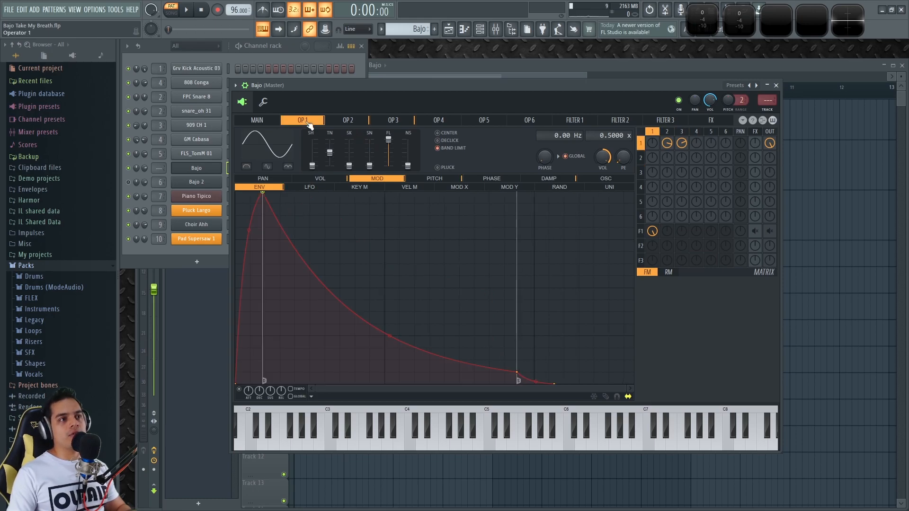
{"action": "left_click", "coordinate": [395, 121]}
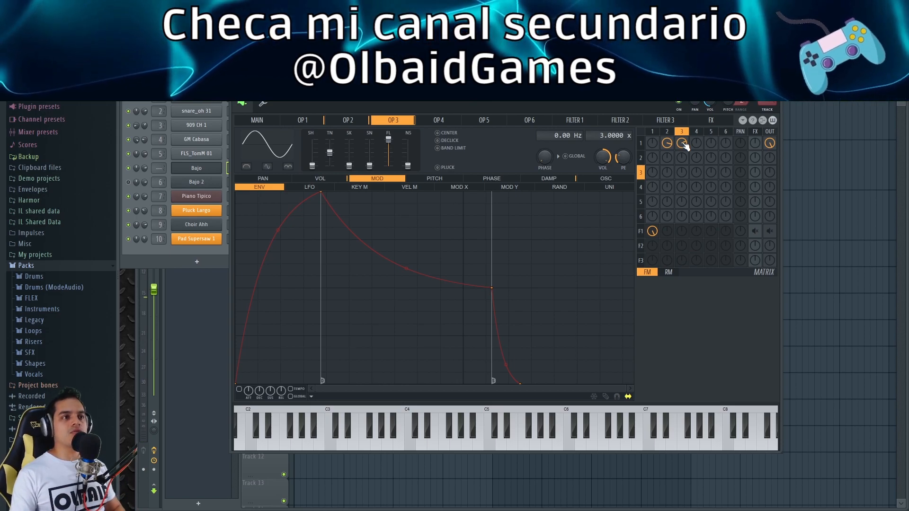
{"action": "left_click", "coordinate": [313, 121]}
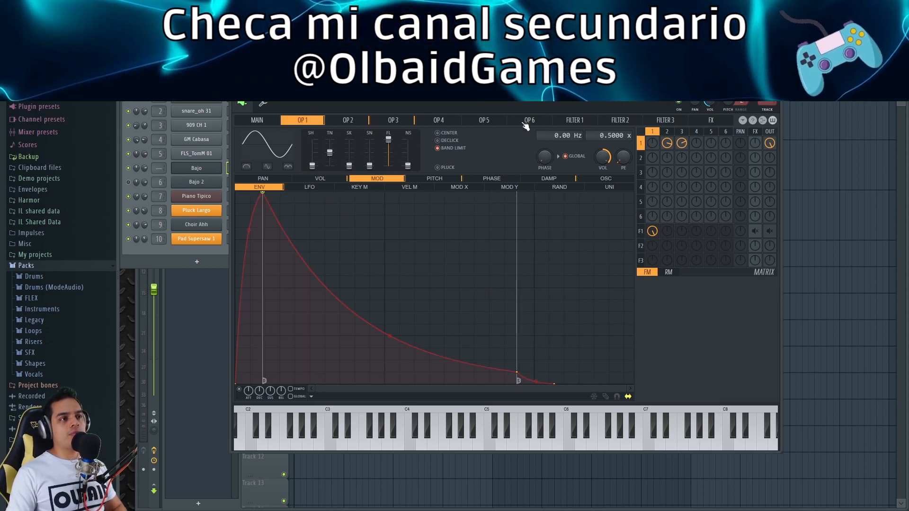
- Play test notes, unmute filter 1's output in the matrix, and review its waveshaper curve and cutoff envelope
{"action": "key", "text": "c"}
{"action": "key", "text": "c"}
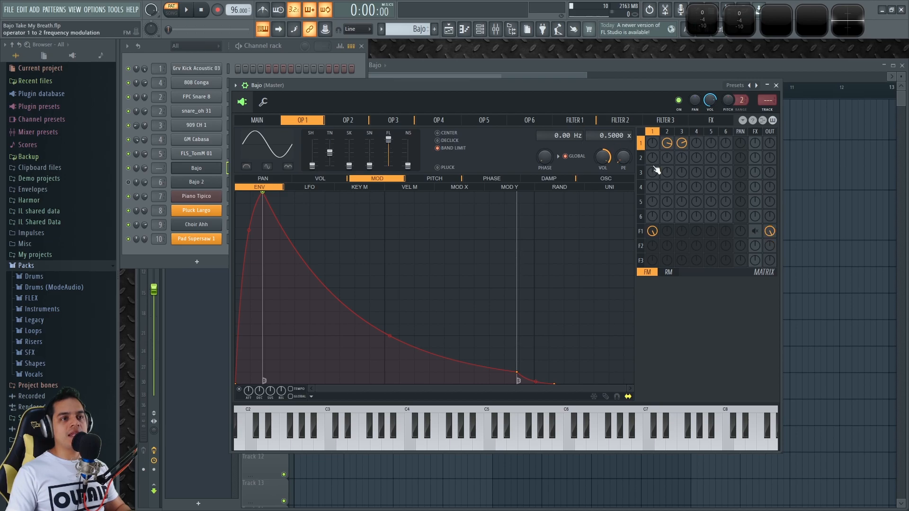
{"action": "left_click", "coordinate": [574, 120]}
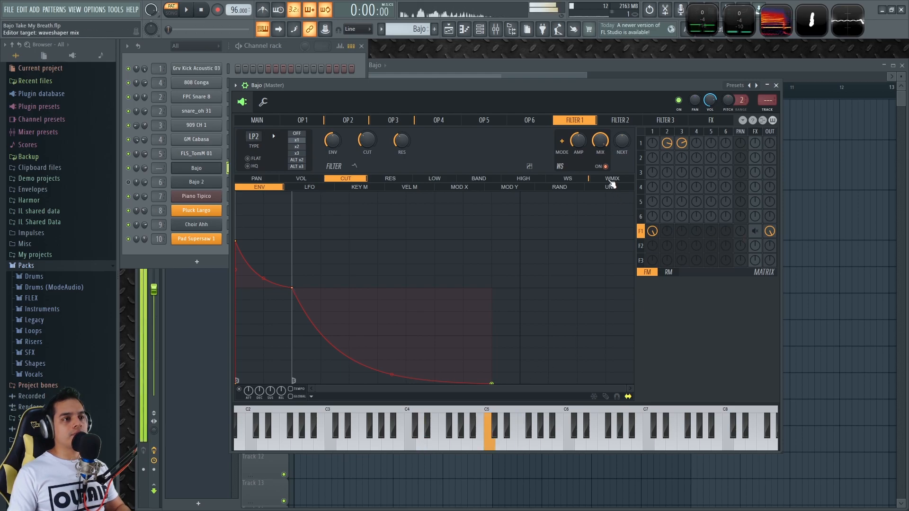
{"action": "left_click", "coordinate": [568, 179]}
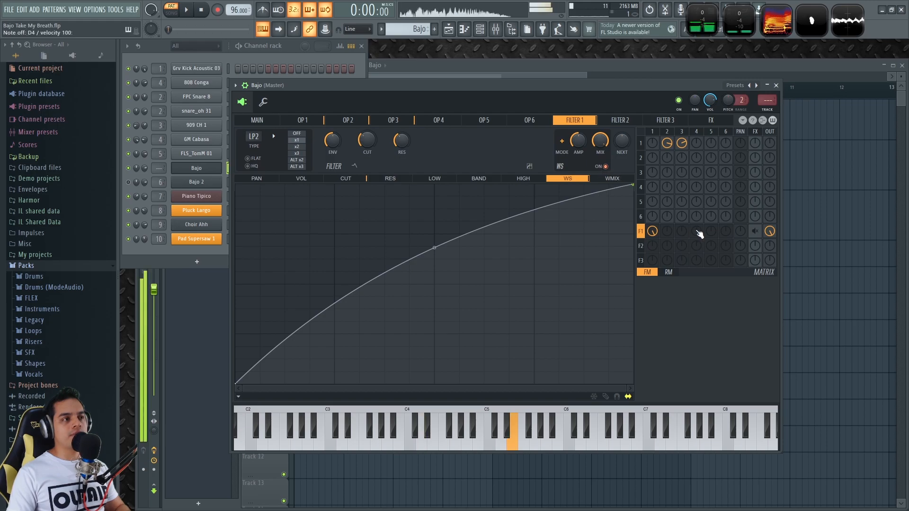
{"action": "left_click", "coordinate": [346, 178]}
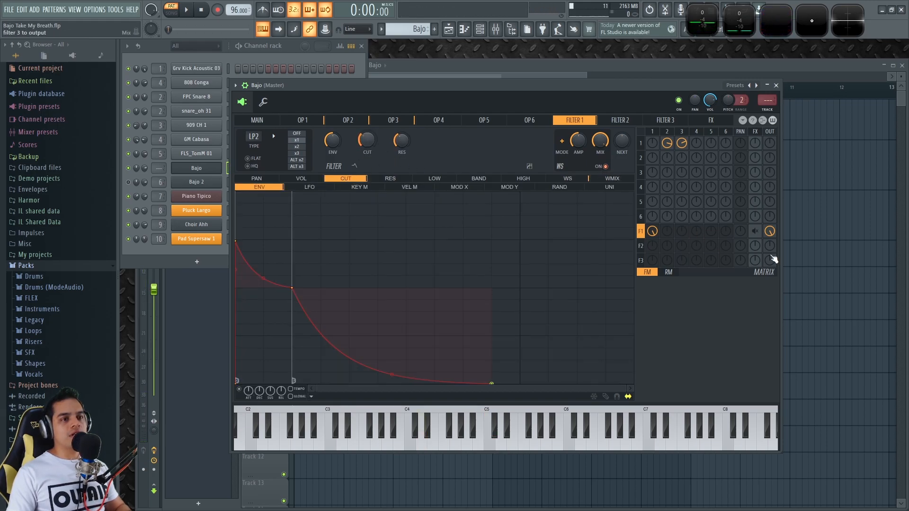
- Unmute filter 1's FX send, show the FX page's chorus and reverb settings, and play the pattern through them
{"action": "left_click", "coordinate": [709, 120]}
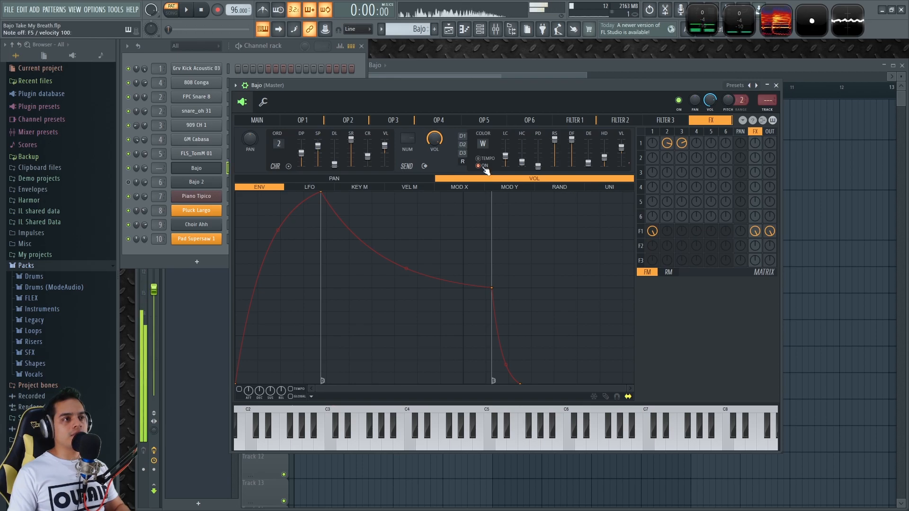
{"action": "key", "text": "space"}
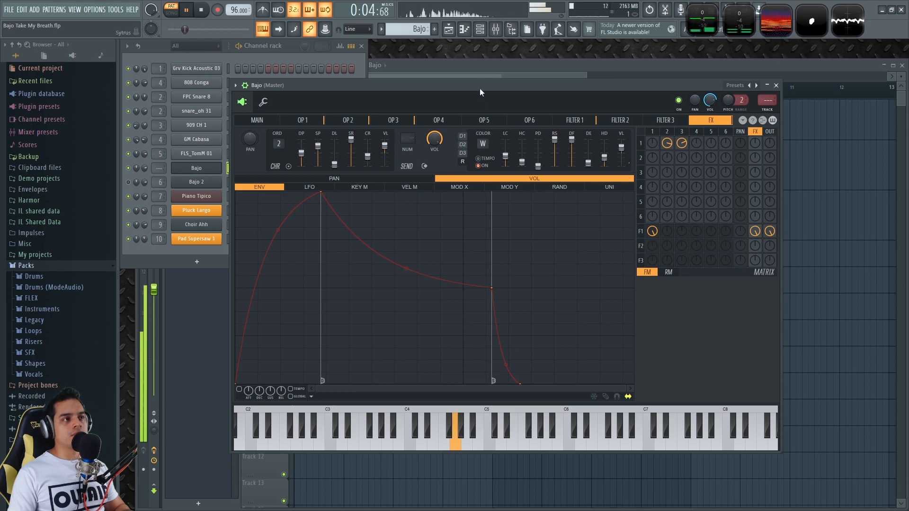
{"action": "left_click_drag", "start_coordinate": [480, 87], "coordinate": [498, 101]}
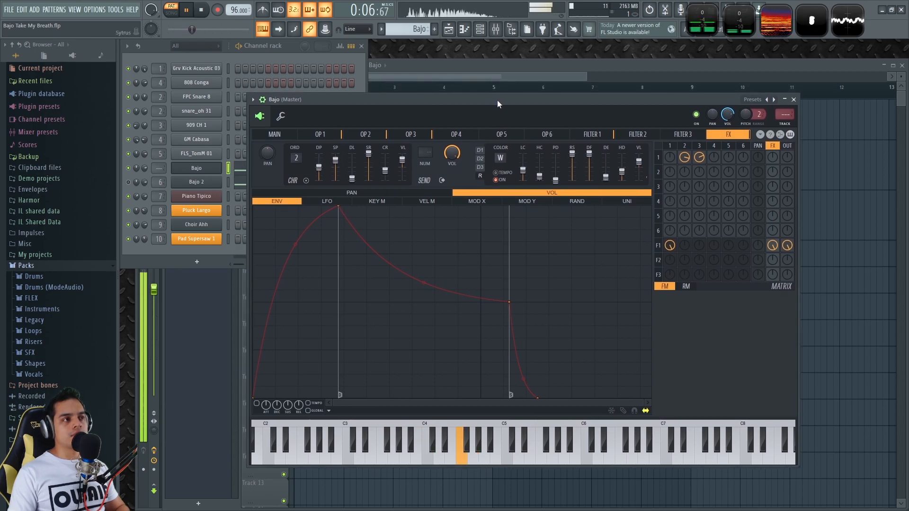
{"action": "left_click", "coordinate": [208, 14]}
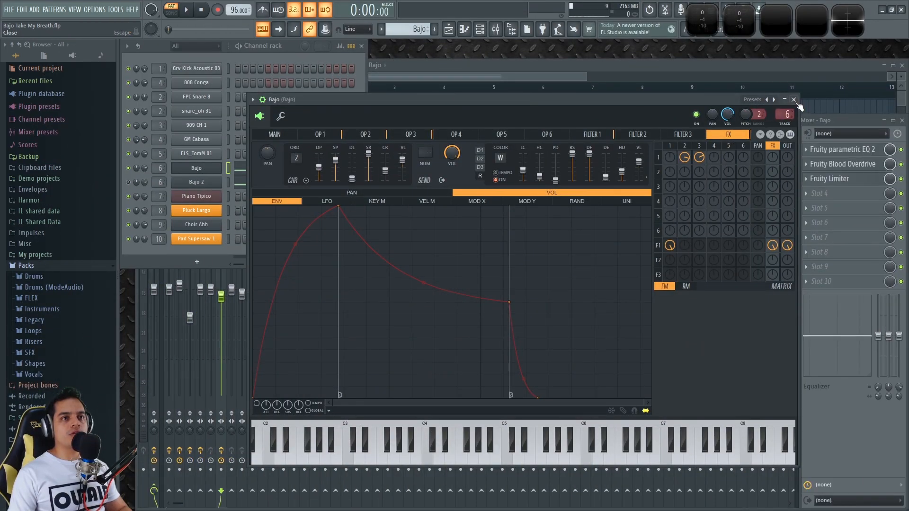
- With Bajo routed to mixer track 6, close its synth window and examine its Fruity parametric EQ 2 curve while playing
{"action": "left_click", "coordinate": [794, 100]}
{"action": "left_click", "coordinate": [861, 150]}
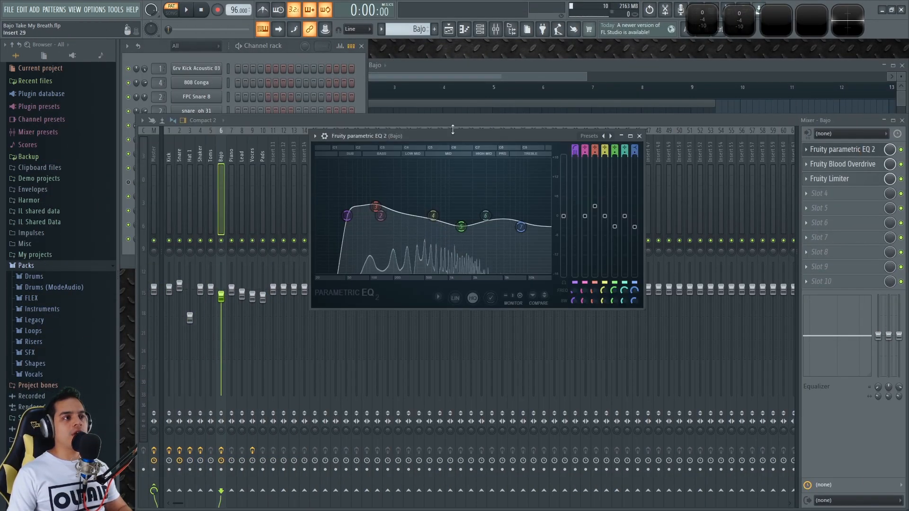
{"action": "key", "text": "v"}
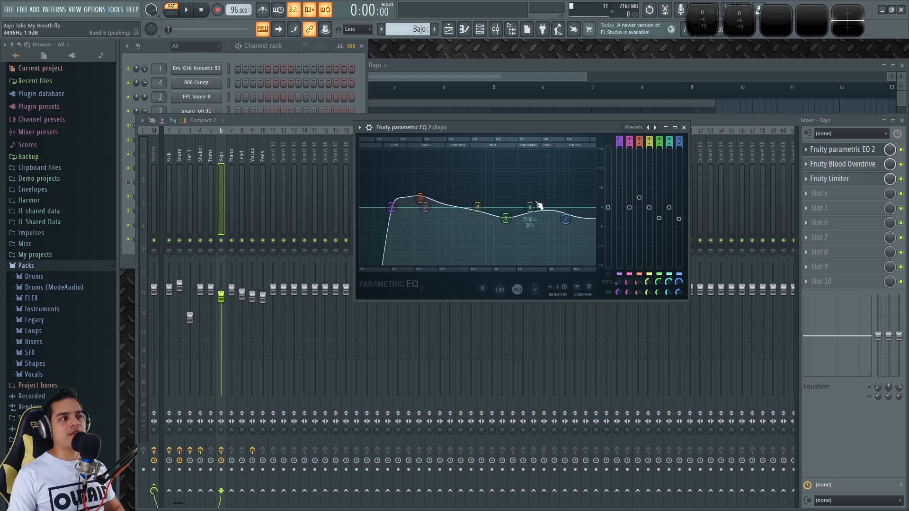
{"action": "key", "text": "space"}
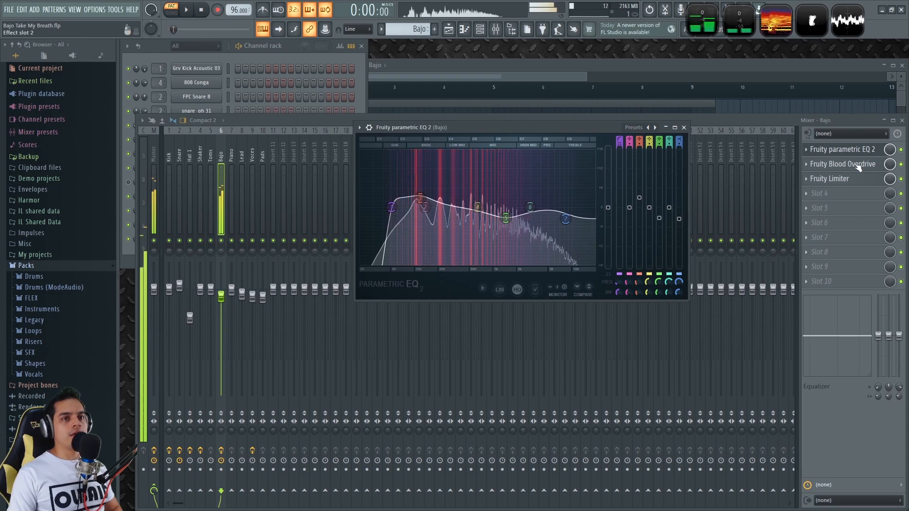
{"action": "key", "text": "space"}
- Show the Fruity Blood Overdrive settings on the Bajo mixer track and move its window clear for viewing
{"action": "left_click", "coordinate": [857, 165]}
{"action": "left_click", "coordinate": [857, 165]}
{"action": "left_click", "coordinate": [857, 165]}
{"action": "left_click_drag", "start_coordinate": [339, 138], "coordinate": [582, 139]}
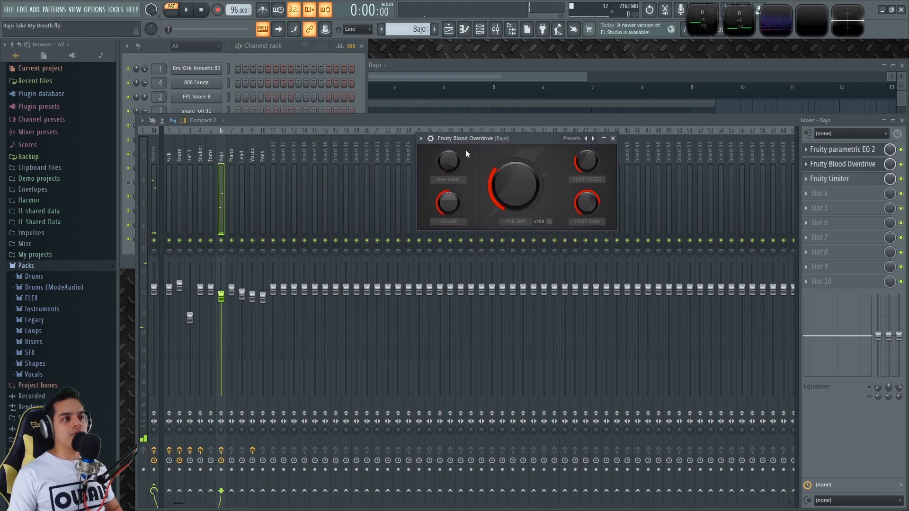
- Bypass the Bajo track's limiter, overdrive and EQ, and re-enable the EQ and overdrive one by one while playing notes
{"action": "left_click", "coordinate": [901, 179]}
{"action": "left_click", "coordinate": [901, 164]}
{"action": "left_click", "coordinate": [902, 150]}
{"action": "left_click", "coordinate": [902, 150]}
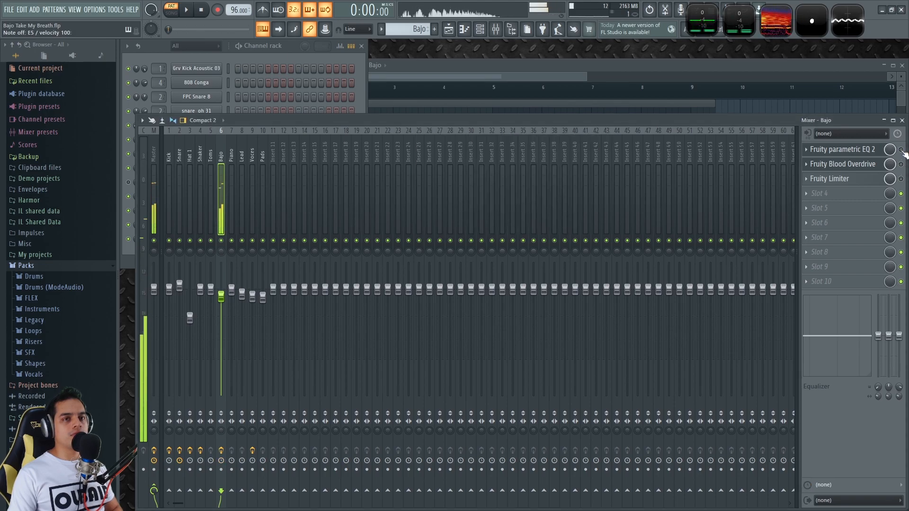
{"action": "left_click", "coordinate": [901, 164]}
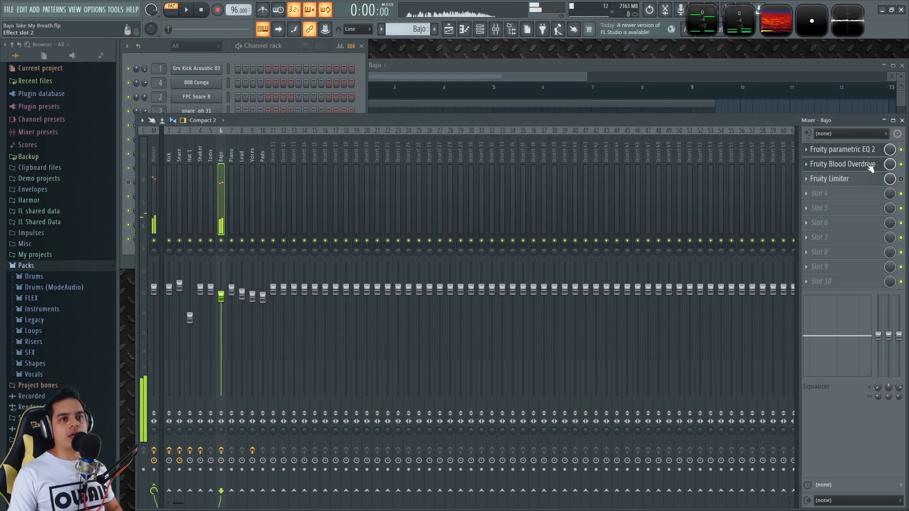
- Open the Bajo track's Fruity Limiter, enlarge its window, and examine its compression on played notes
{"action": "left_click", "coordinate": [846, 180]}
{"action": "left_click_drag", "start_coordinate": [433, 138], "coordinate": [499, 152]}
{"action": "left_click_drag", "start_coordinate": [625, 296], "coordinate": [743, 393]}
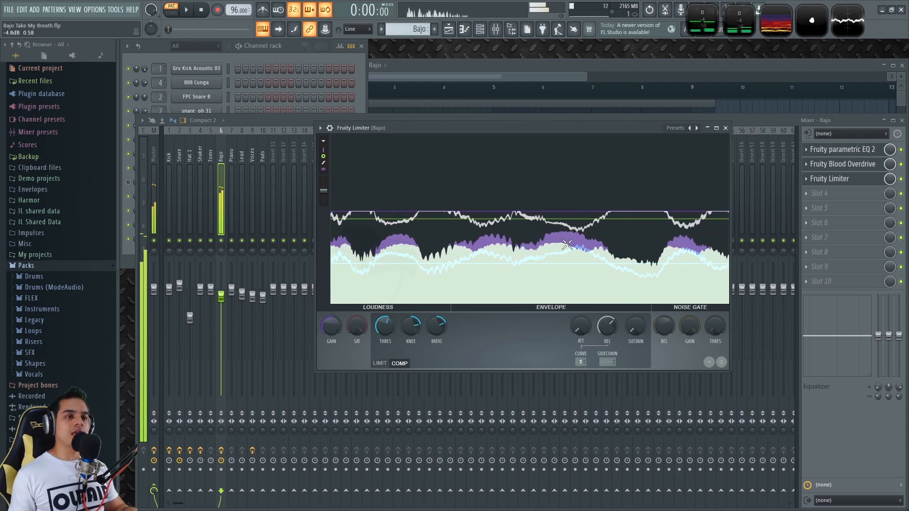
- Close the Fruity Limiter, bring the channel rack to the front and audition the Bajo pattern
{"action": "left_click", "coordinate": [726, 128]}
{"action": "left_click", "coordinate": [294, 55]}
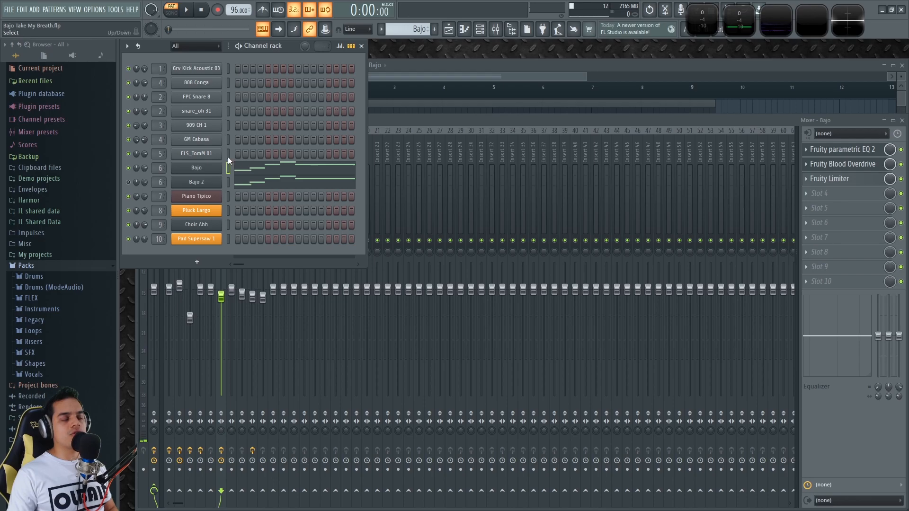
{"action": "key", "text": "space"}
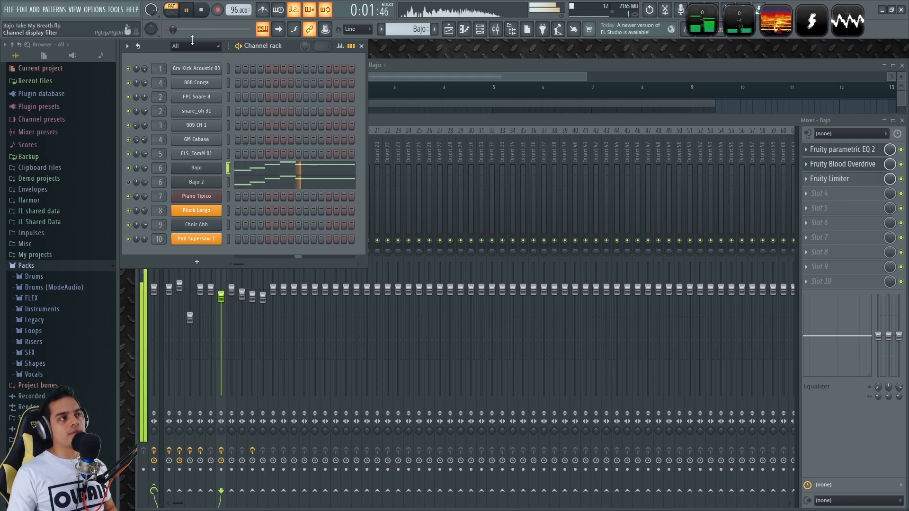
{"action": "left_click", "coordinate": [202, 11]}
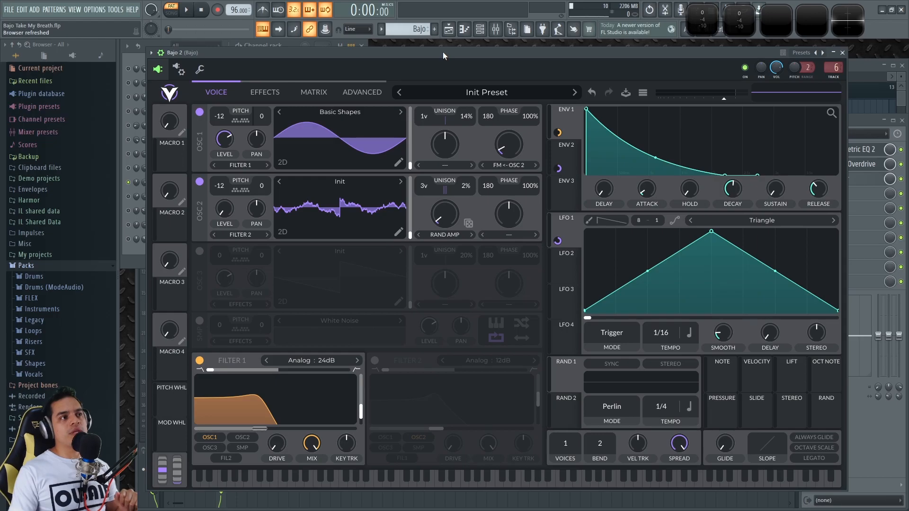
{"action": "left_click_drag", "start_coordinate": [442, 52], "coordinate": [462, 53]}
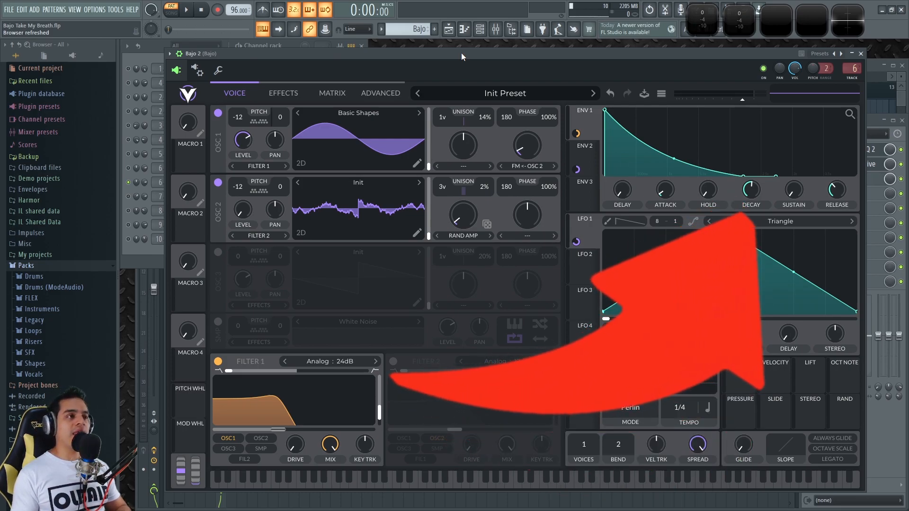
{"action": "left_click_drag", "start_coordinate": [462, 54], "coordinate": [456, 52]}
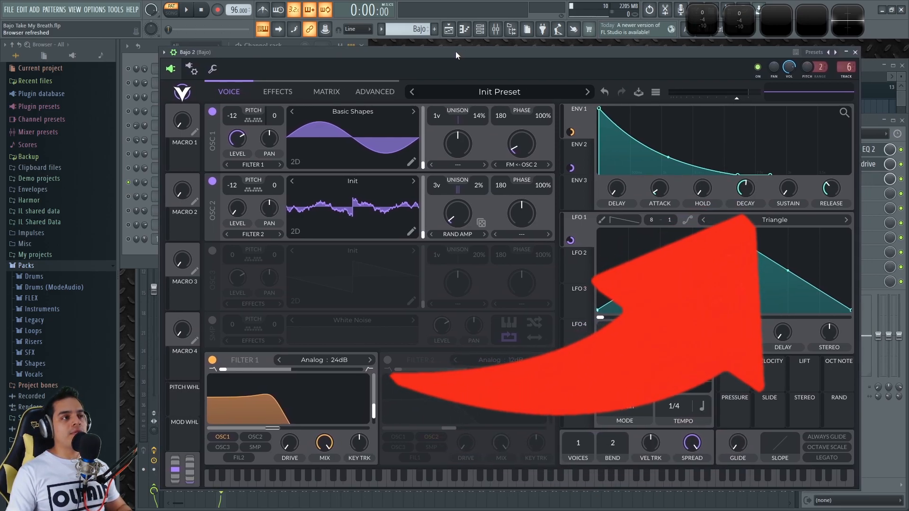
{"action": "left_click_drag", "start_coordinate": [354, 58], "coordinate": [360, 55]}
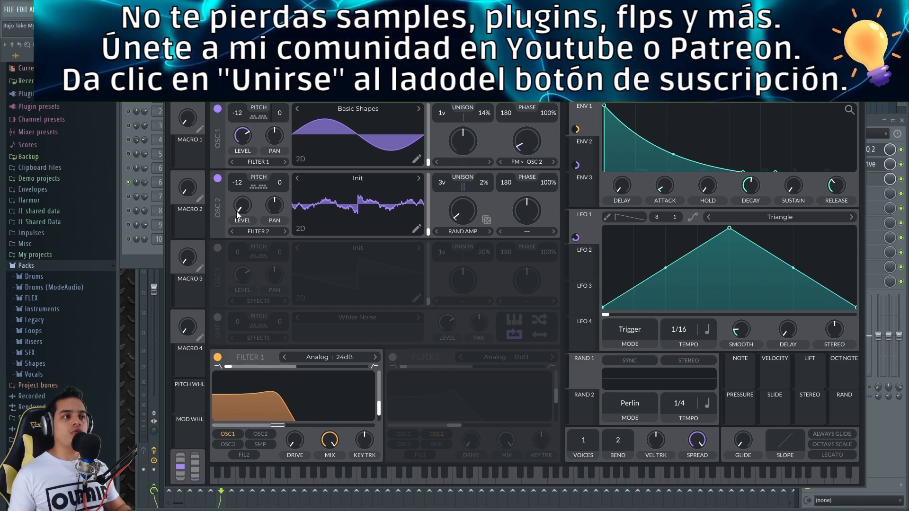
- Reduce oscillator 2's Rand Amp spectral morph to 0% and play notes to hear the unaltered saw wave
{"action": "left_click_drag", "start_coordinate": [460, 210], "coordinate": [462, 222]}
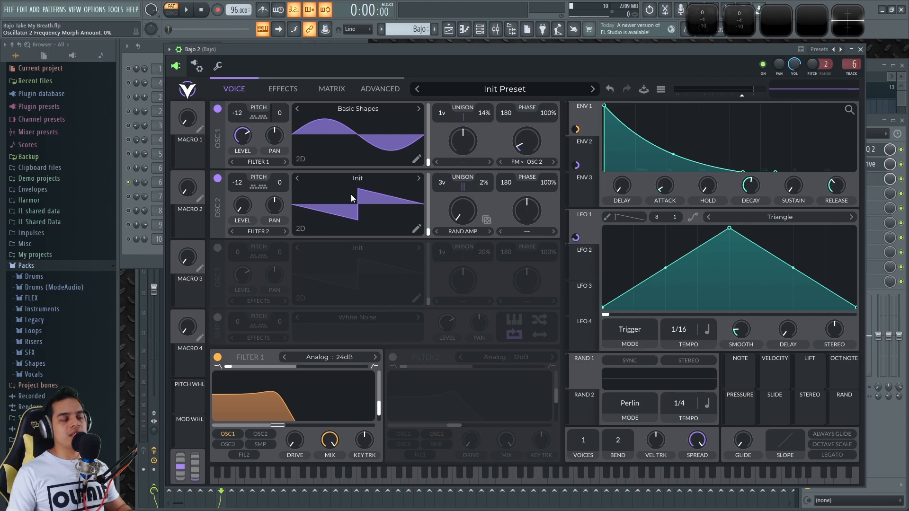
{"action": "key", "text": "x"}
{"action": "key", "text": "w"}
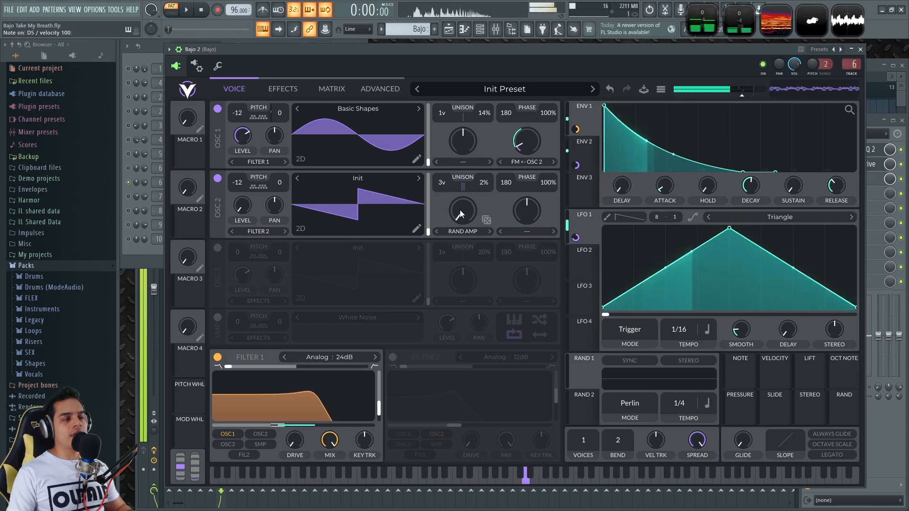
- Set oscillator 2's Rand Amp spectral morph to about 3.167% and audition it with notes and the pattern
{"action": "left_click_drag", "start_coordinate": [467, 214], "coordinate": [460, 211]}
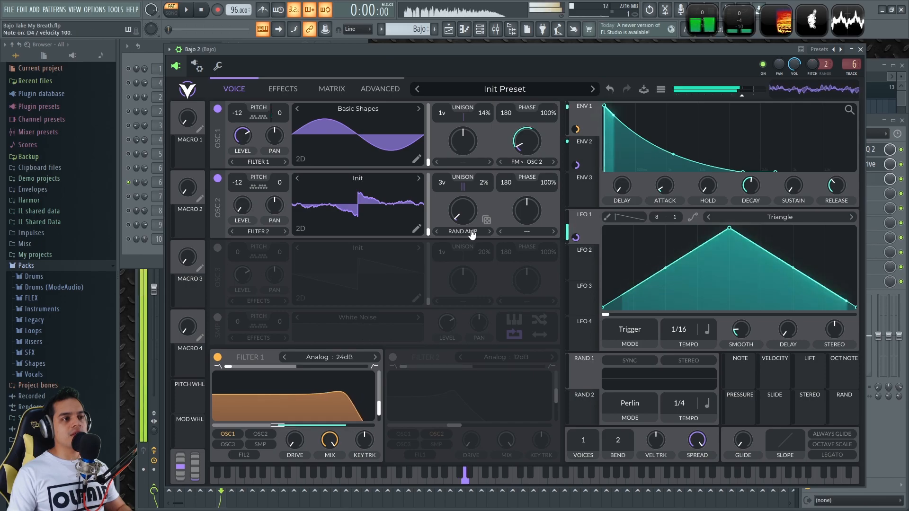
{"action": "mouse_move", "coordinate": [468, 221]}
{"action": "left_mouse_down"}
{"action": "mouse_move", "coordinate": [461, 231]}
{"action": "mouse_move", "coordinate": [464, 213]}
{"action": "left_mouse_up"}
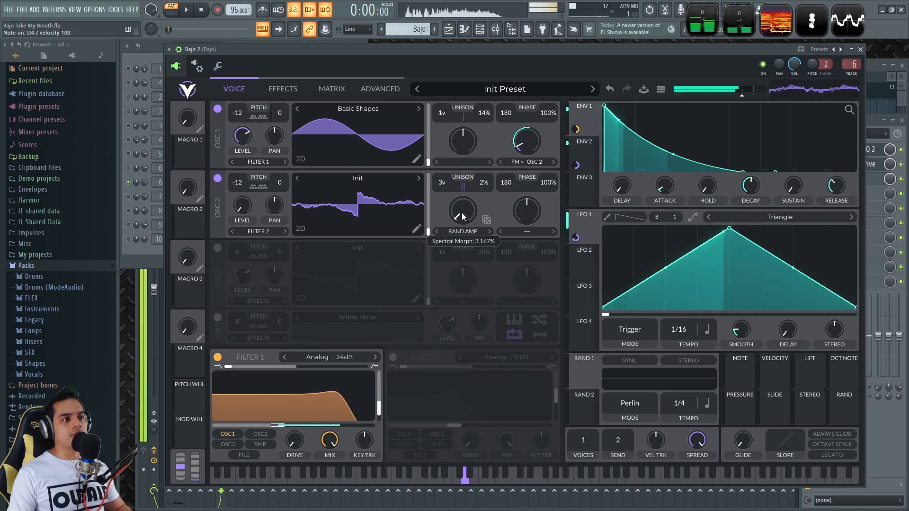
{"action": "key", "text": "space"}
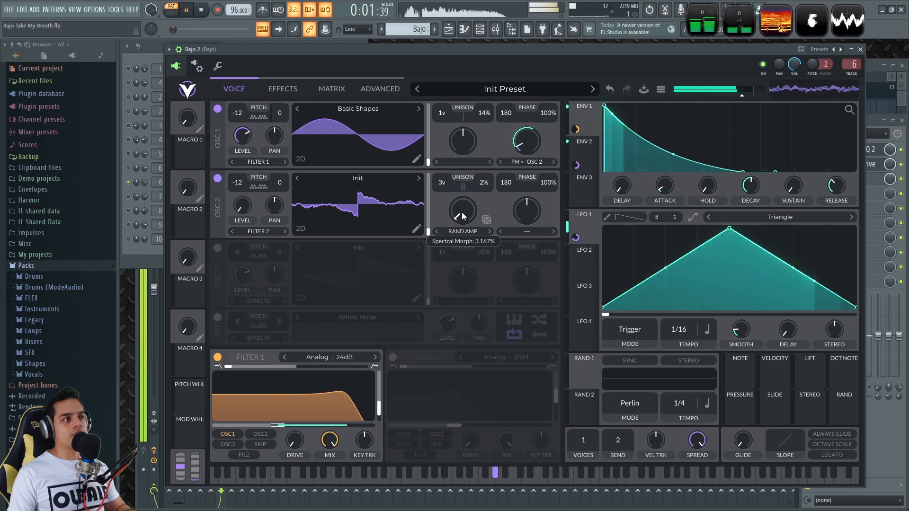
{"action": "key", "text": "space"}
- Turn off the chorus, compressor, distortion and reverb effects of the Bajo 2 synth
{"action": "left_click", "coordinate": [283, 88]}
{"action": "left_click", "coordinate": [293, 108]}
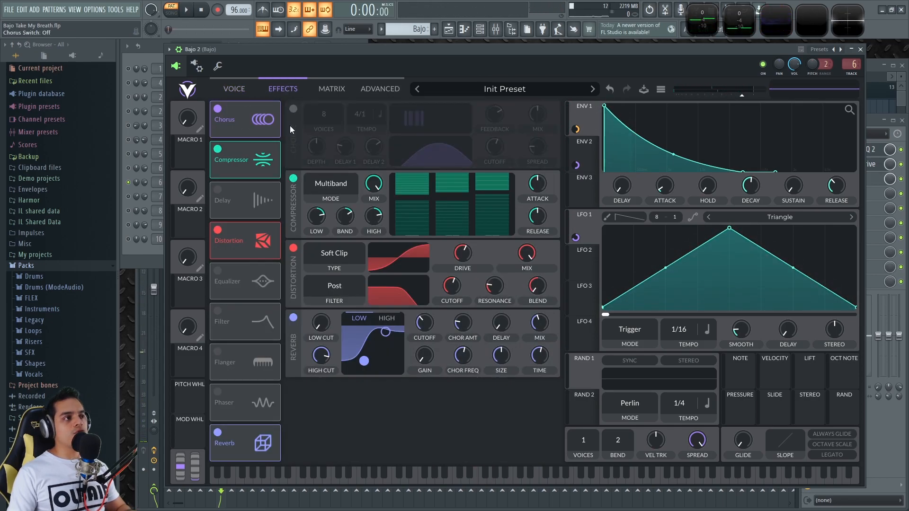
{"action": "left_click", "coordinate": [293, 178]}
{"action": "left_click", "coordinate": [293, 247]}
{"action": "left_click", "coordinate": [293, 318]}
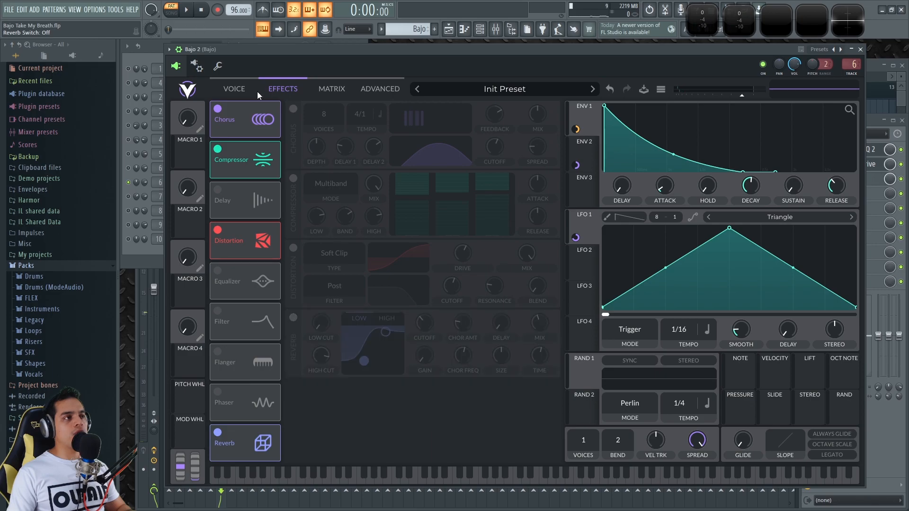
- Switch off Filter 1 and oscillator 2 in the voice section while auditioning the pattern, leaving only oscillator 1
{"action": "left_click", "coordinate": [239, 88]}
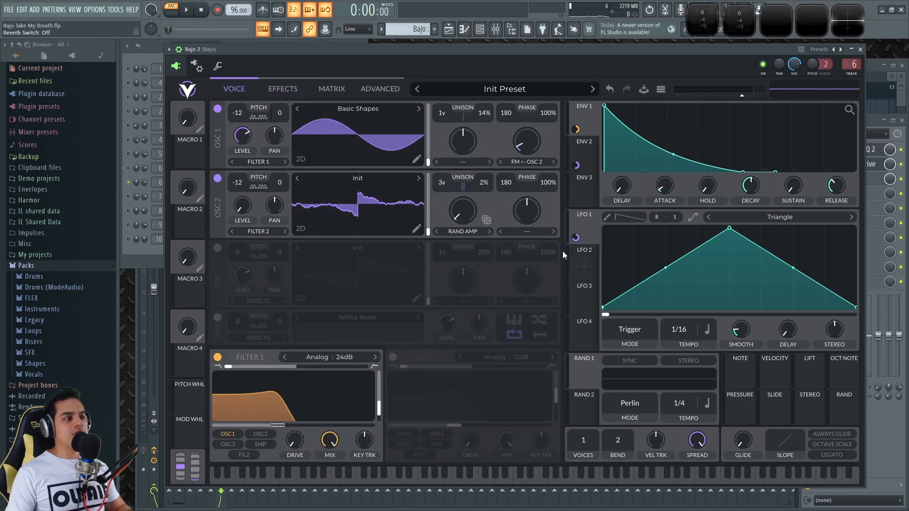
{"action": "left_click", "coordinate": [218, 359]}
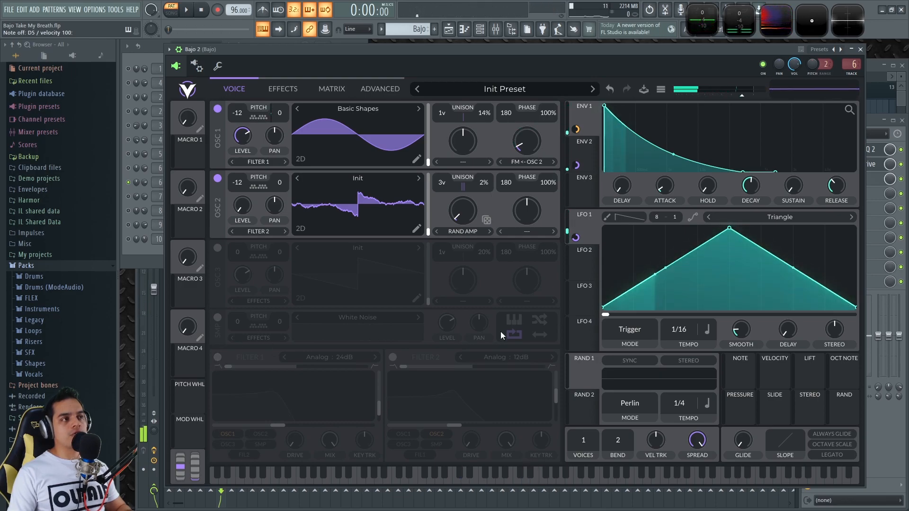
{"action": "key", "text": "space"}
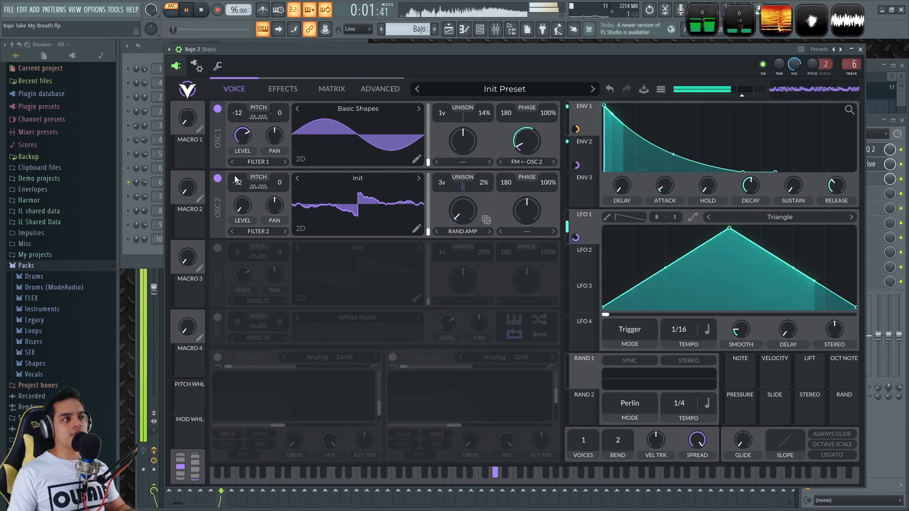
{"action": "left_click", "coordinate": [218, 178]}
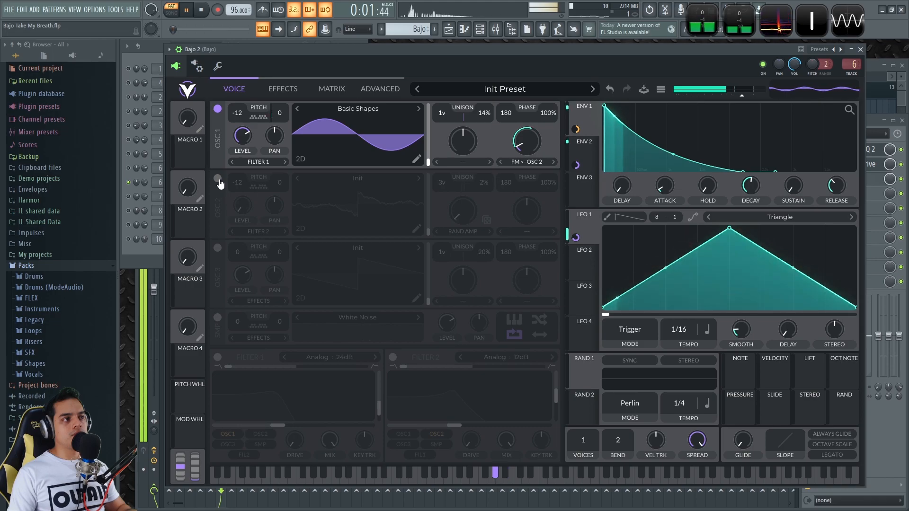
{"action": "key", "text": "space"}
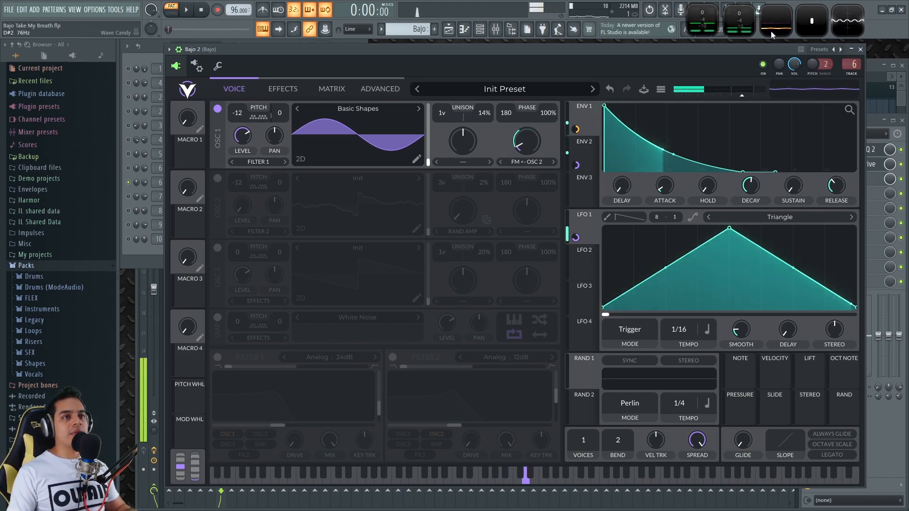
- Play low and high notes with only oscillator 1 active and examine its signal in the Wave Candy visualizer
{"action": "key", "text": "w"}
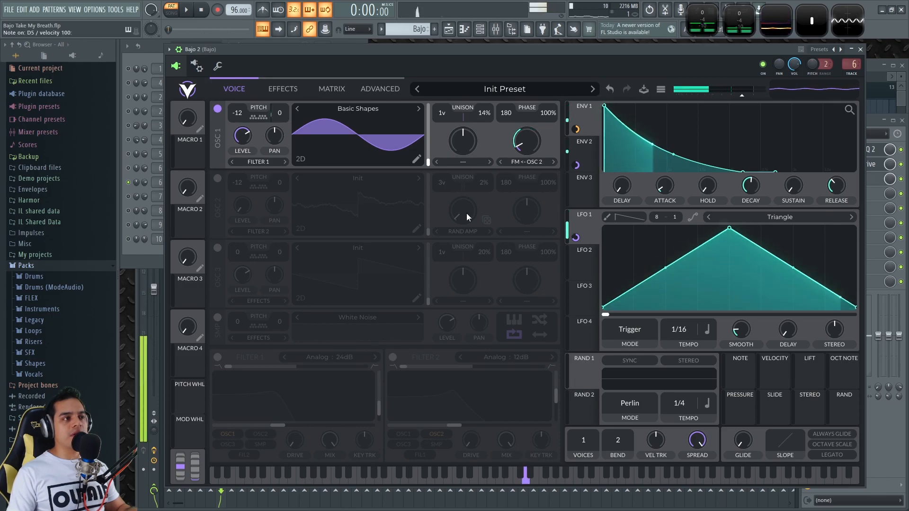
{"action": "mouse_move", "coordinate": [286, 118]}
{"action": "key", "text": "w"}
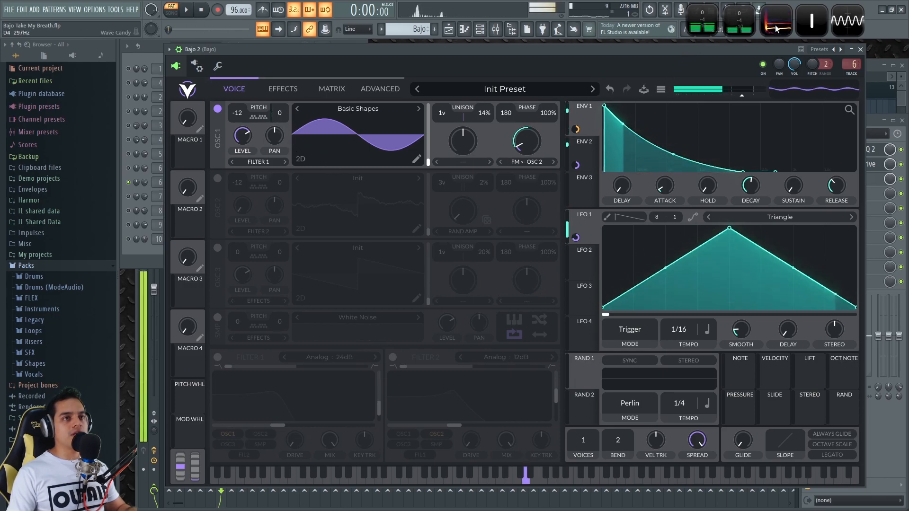
{"action": "left_click", "coordinate": [776, 24]}
{"action": "key", "text": "w"}
{"action": "left_click", "coordinate": [815, 381]}
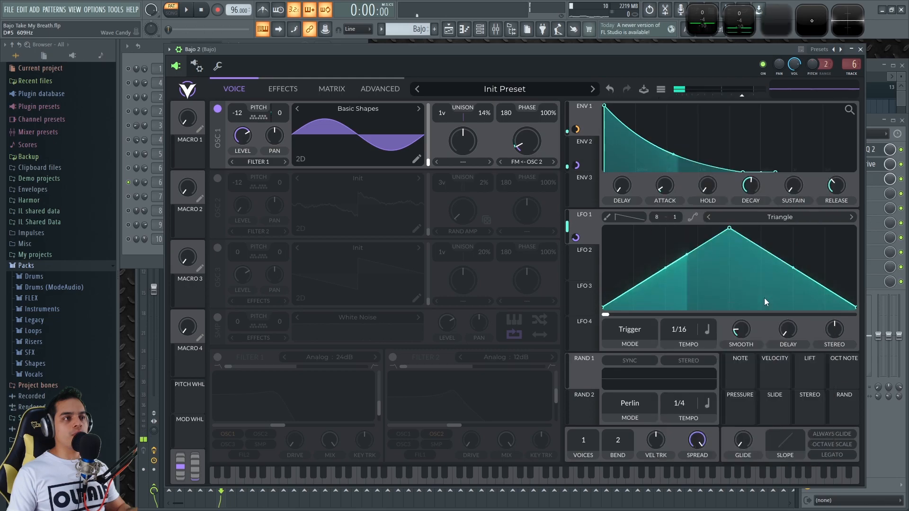
{"action": "key", "text": "x"}
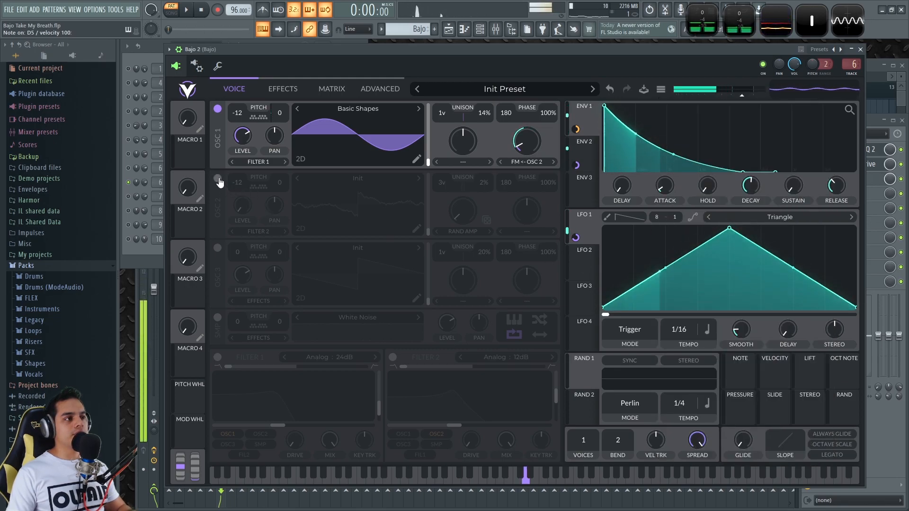
- Re-enable oscillator 2 and Filter 1, playing notes to hear each one return to the sound
{"action": "left_click", "coordinate": [218, 179]}
{"action": "key", "text": "w"}
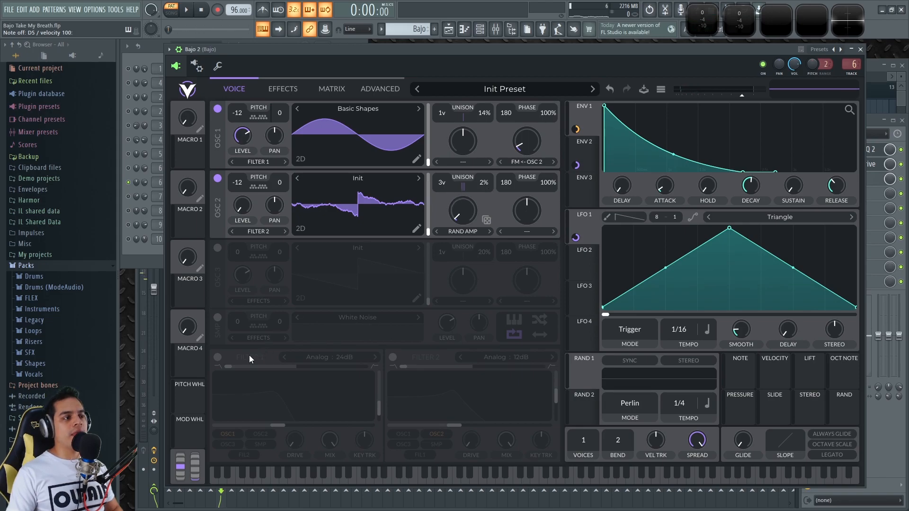
{"action": "left_click", "coordinate": [217, 357]}
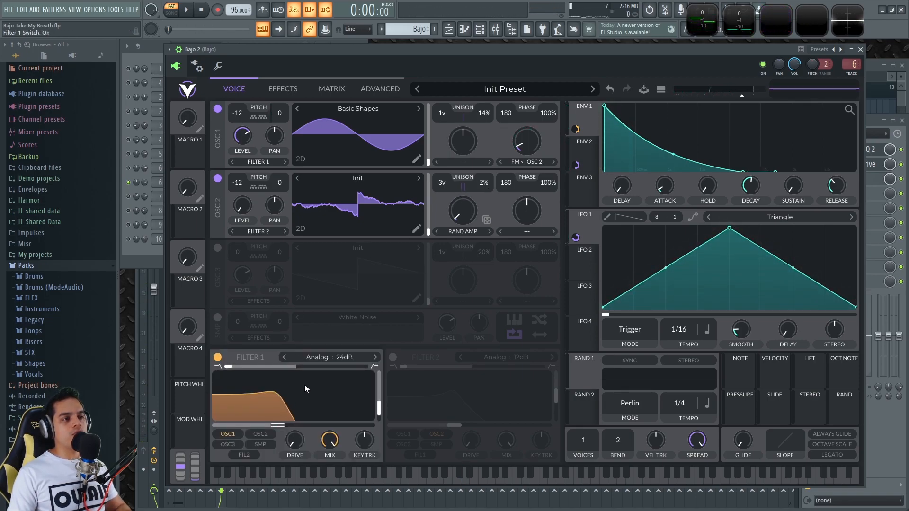
{"action": "key", "text": "w"}
{"action": "key", "text": "x"}
- Show Envelope 2 and examine how it modulates oscillator 1's FM amount on played notes
{"action": "left_click", "coordinate": [589, 159]}
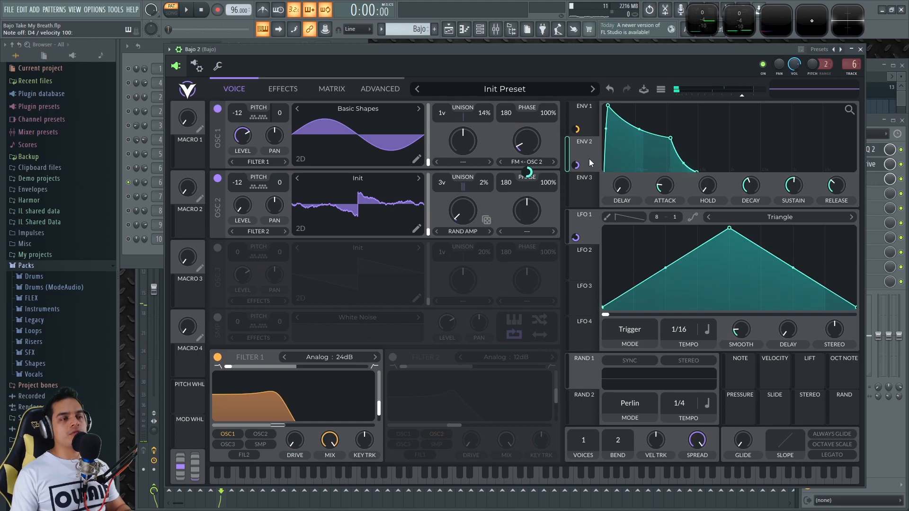
{"action": "key", "text": "w"}
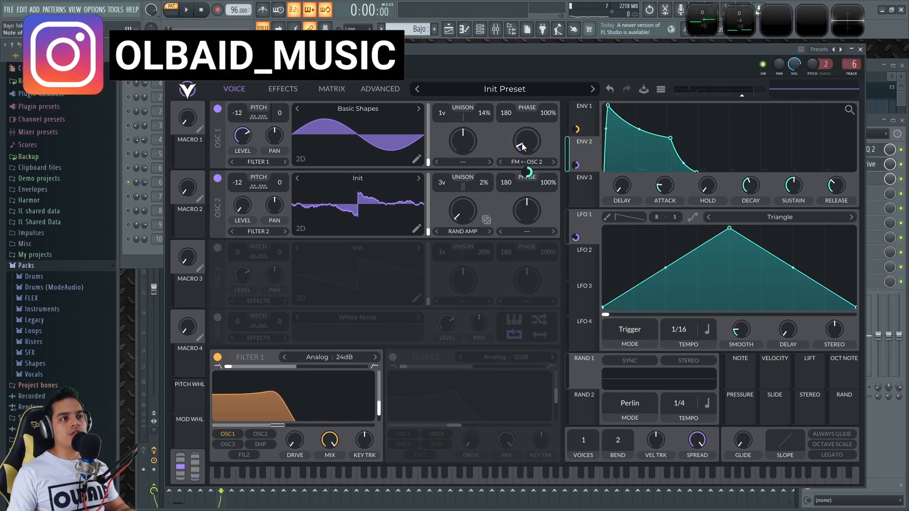
{"action": "key", "text": "x"}
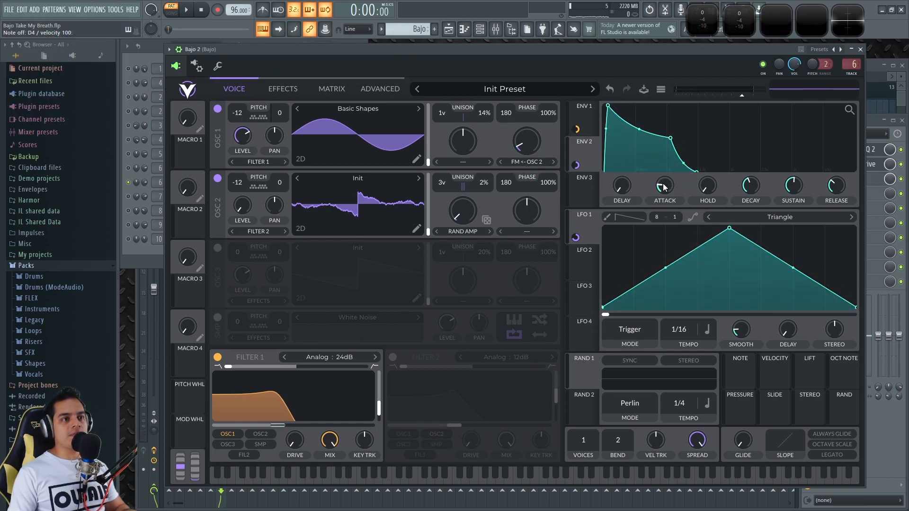
- During pattern playback, set Envelope 2's attack to about 0.096 secs and oscillator 1's FM amount from oscillator 2 to about 5.07%
{"action": "key", "text": "space"}
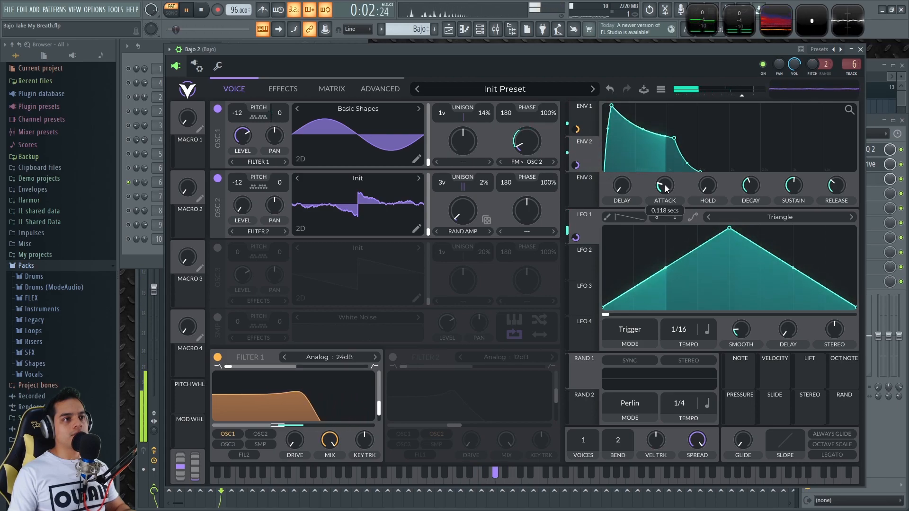
{"action": "left_click_drag", "start_coordinate": [666, 186], "coordinate": [665, 187]}
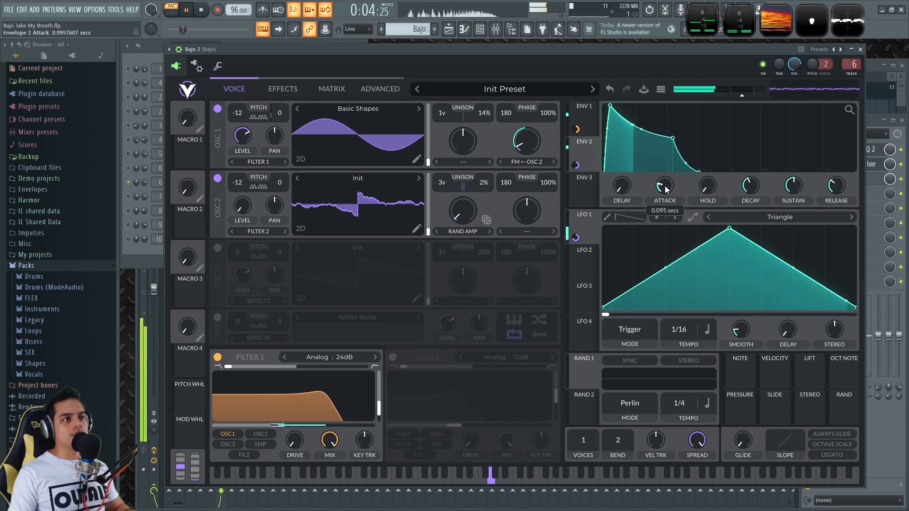
{"action": "left_click_drag", "start_coordinate": [527, 172], "coordinate": [527, 173]}
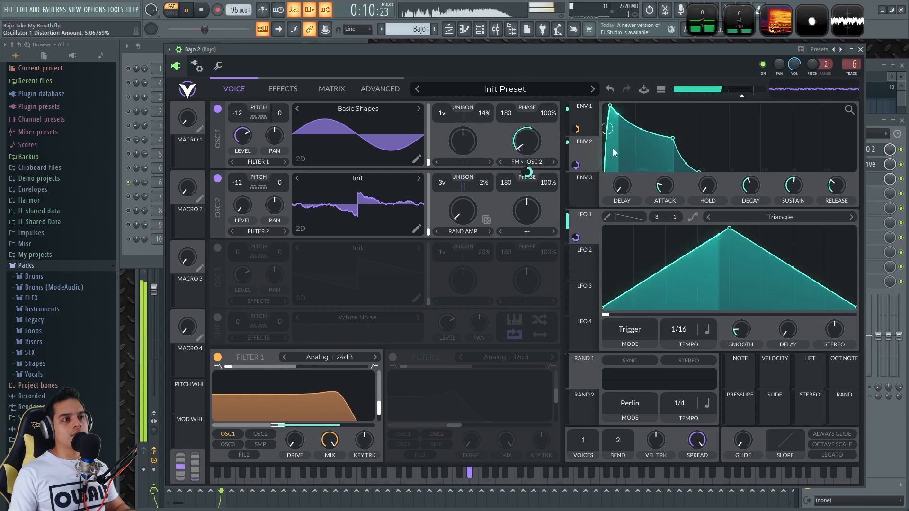
{"action": "key", "text": "space"}
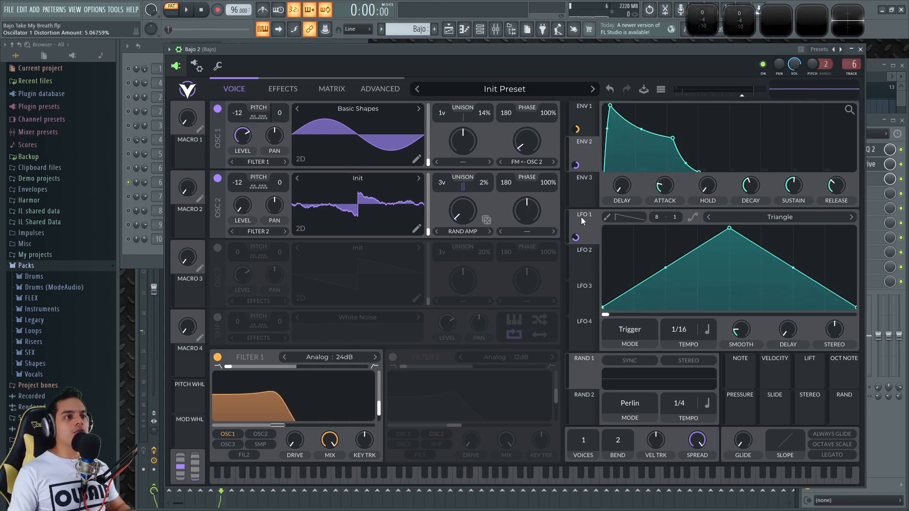
- Show Envelope 1 and examine its modulation of the Filter 1 cutoff using played notes and the pattern
{"action": "key", "text": "x"}
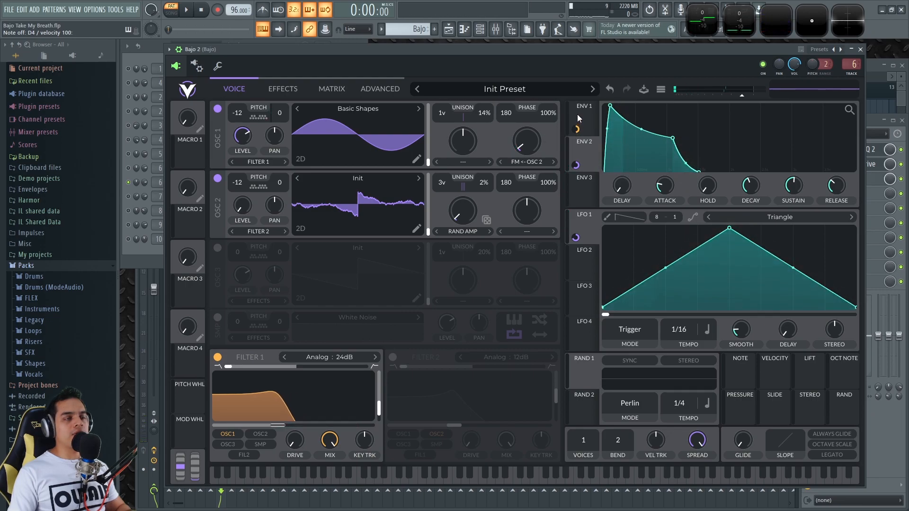
{"action": "left_click", "coordinate": [597, 116]}
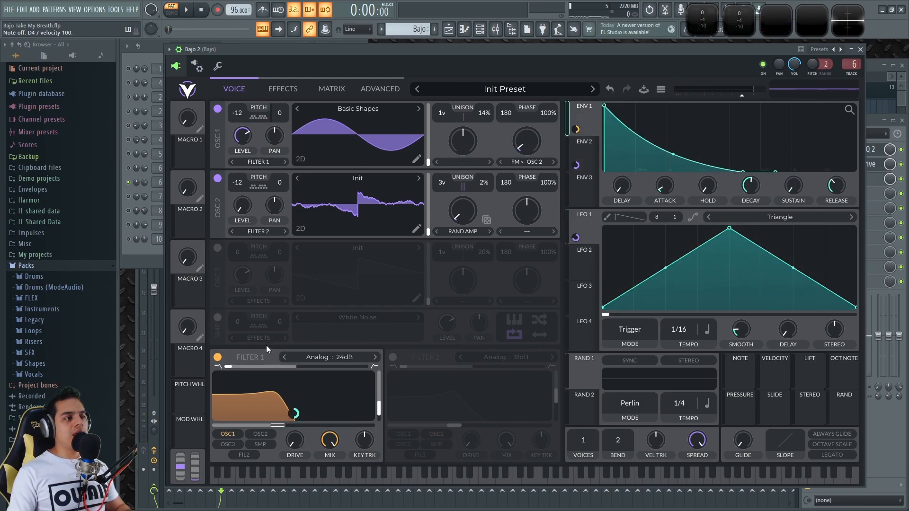
{"action": "key", "text": "x"}
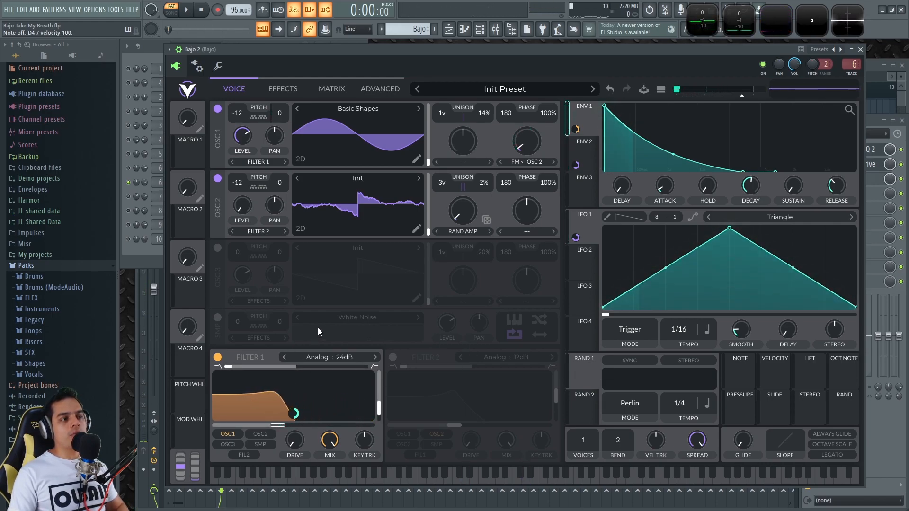
{"action": "key", "text": "space"}
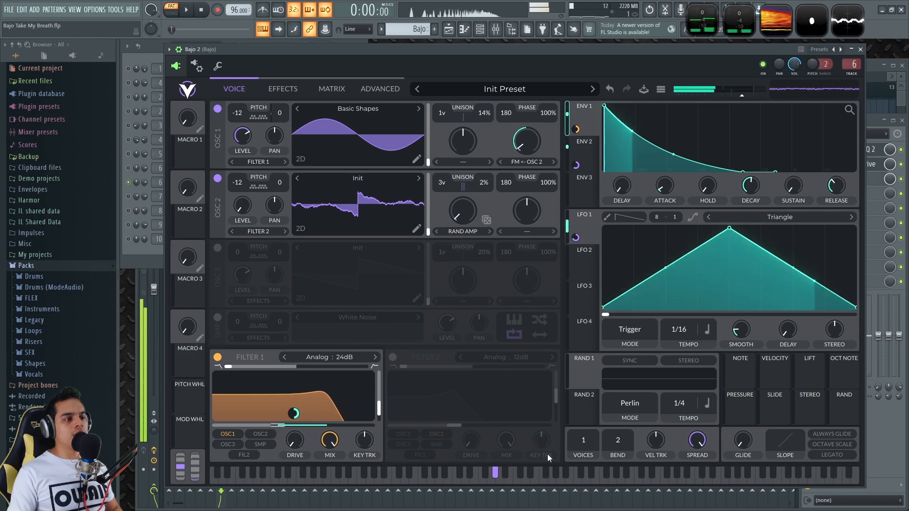
- Re-enable Bajo 2's chorus and multiband compressor effects, toggling the compressor off and on to compare its sound on played notes
{"action": "key", "text": "space"}
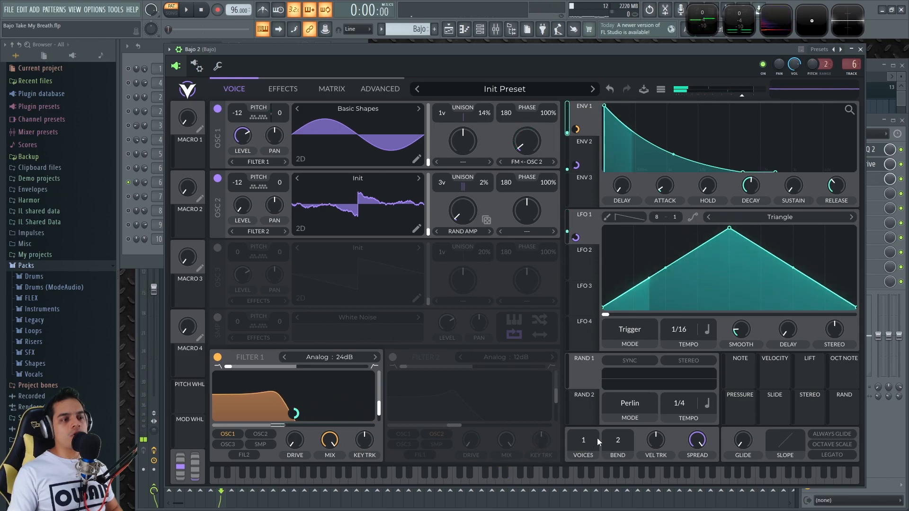
{"action": "left_click", "coordinate": [286, 95]}
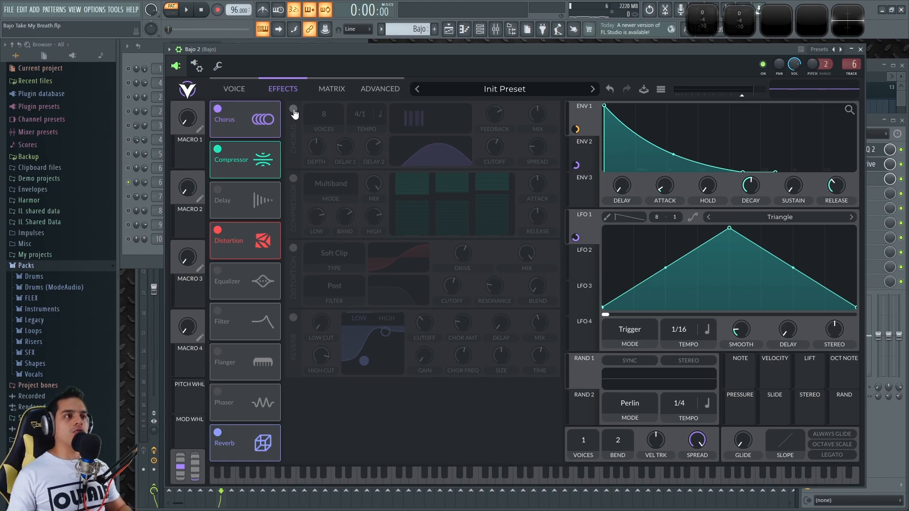
{"action": "left_click", "coordinate": [293, 110]}
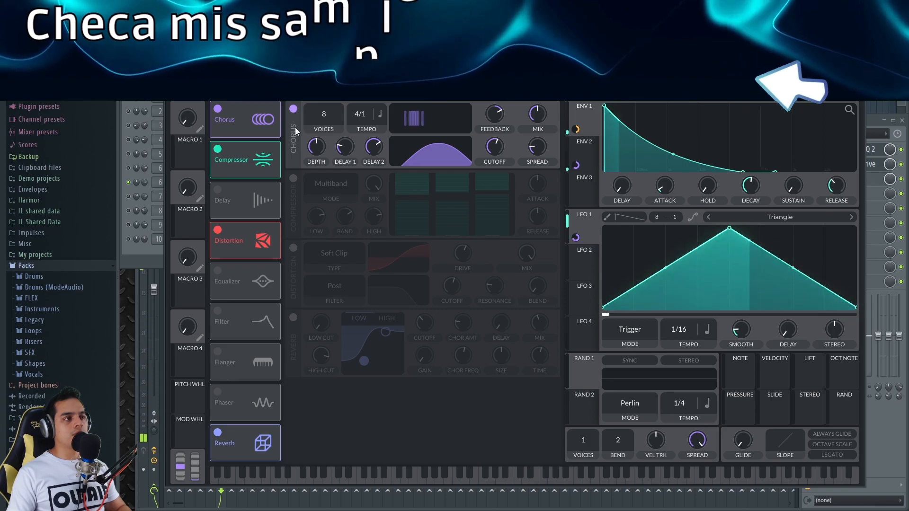
{"action": "left_click", "coordinate": [294, 178]}
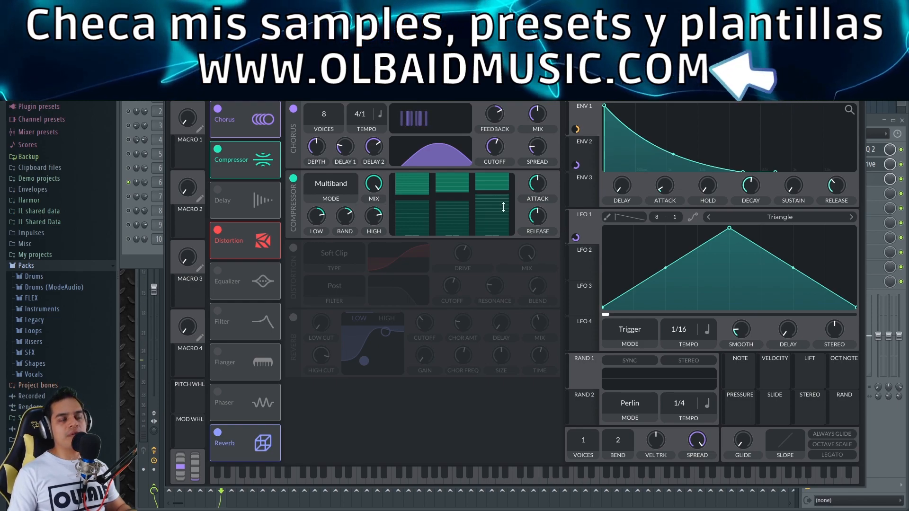
{"action": "left_click", "coordinate": [294, 179]}
{"action": "left_click", "coordinate": [293, 180]}
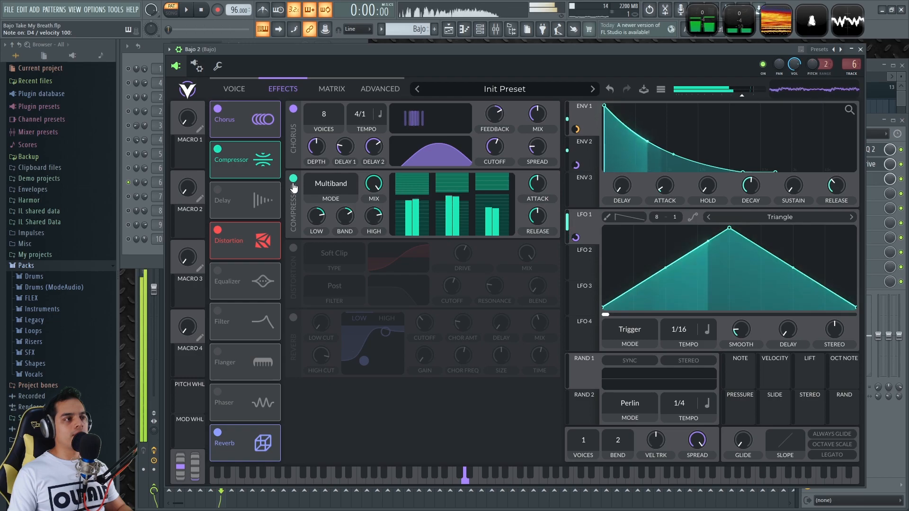
- Re-enable the Soft Clip distortion in the effects chain and play notes to hear it
{"action": "left_click", "coordinate": [294, 248]}
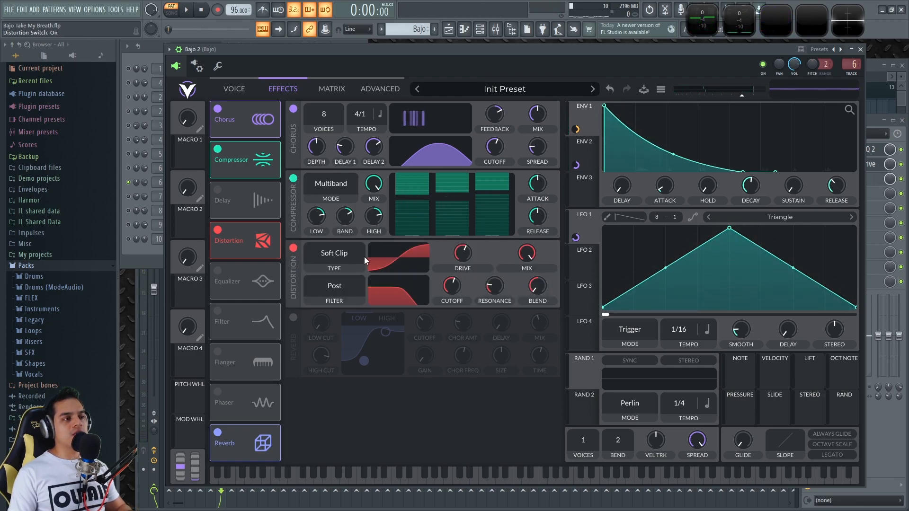
{"action": "key", "text": "x"}
{"action": "key", "text": "x"}
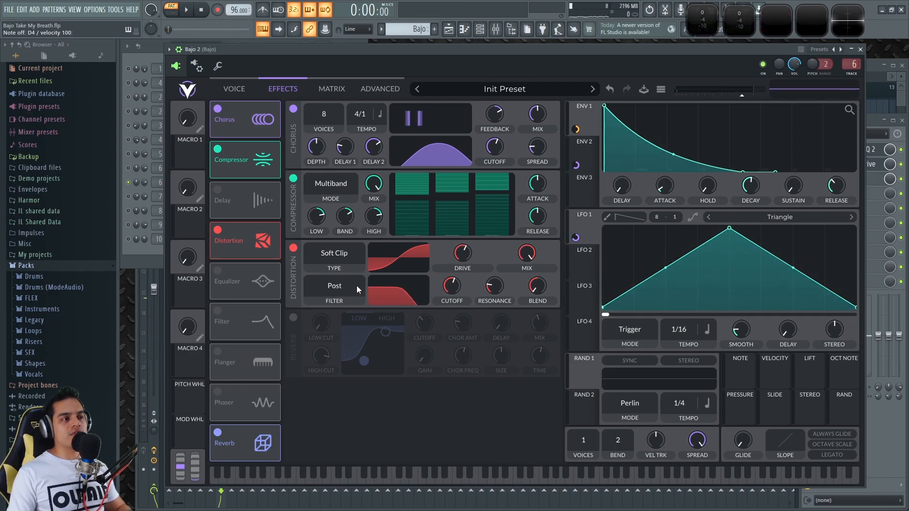
{"action": "key", "text": "x"}
- Try the distortion's filter order as None and Pre, return it to Post, and audition the filter with played notes
{"action": "left_click", "coordinate": [337, 286]}
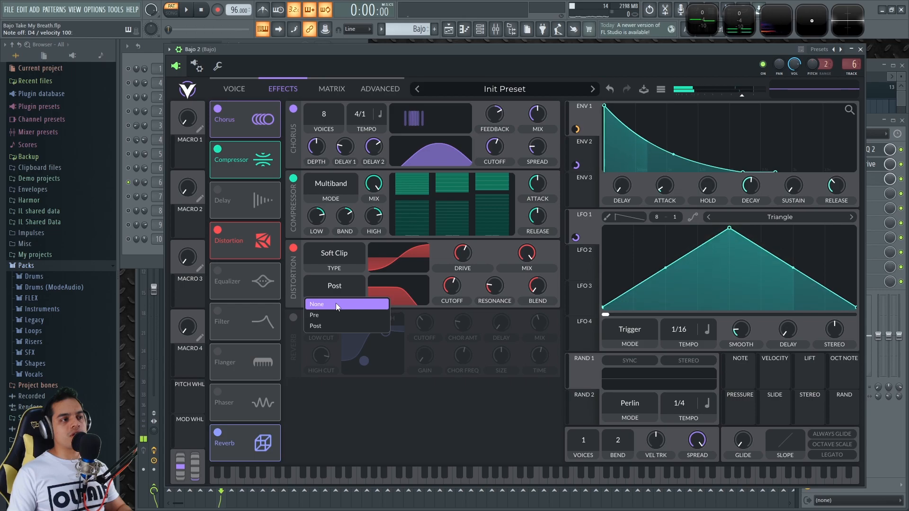
{"action": "left_click", "coordinate": [337, 303]}
{"action": "key", "text": "x"}
{"action": "left_click", "coordinate": [342, 286]}
{"action": "left_click", "coordinate": [333, 316]}
{"action": "left_click", "coordinate": [332, 289]}
{"action": "left_click", "coordinate": [332, 325]}
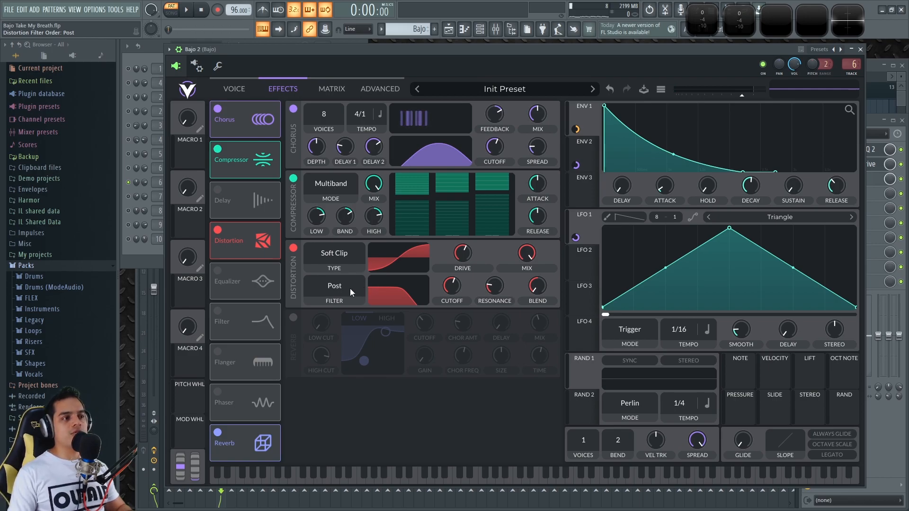
{"action": "key", "text": "x"}
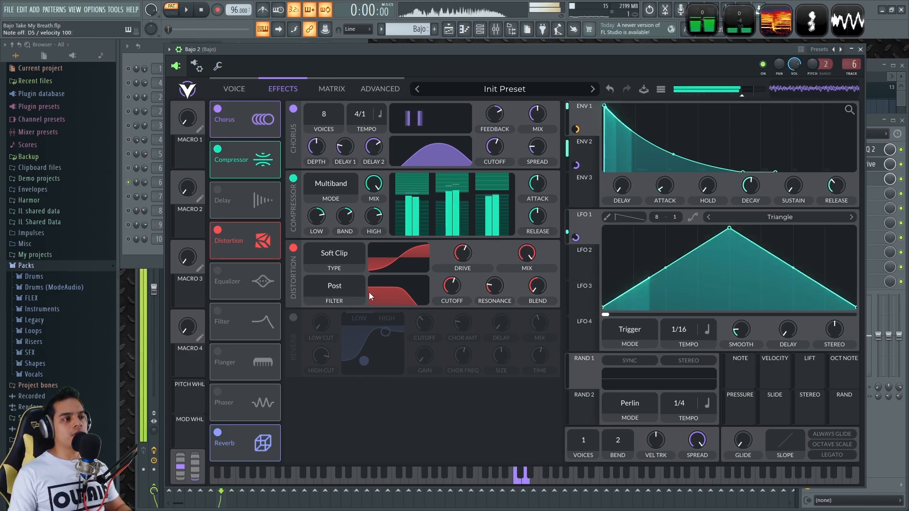
{"action": "mouse_move", "coordinate": [457, 286]}
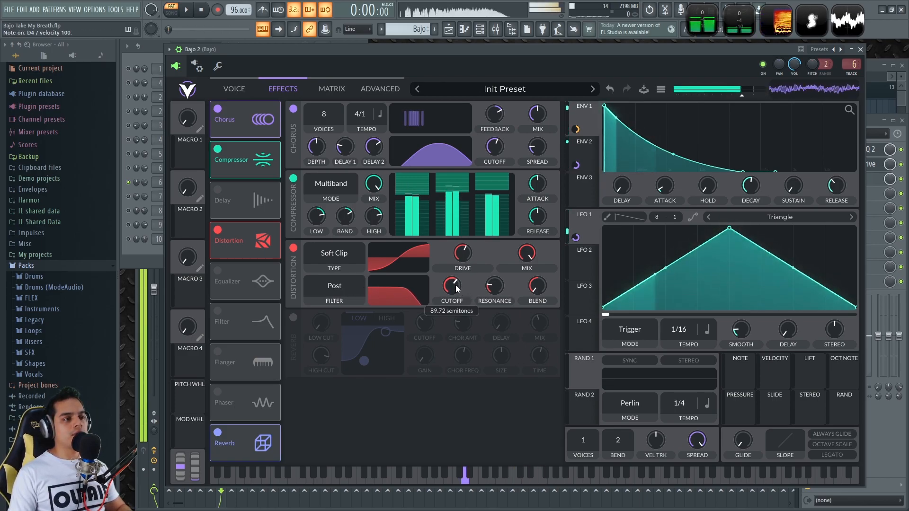
- Re-enable the reverb and set its mix to about 42.73% while playing notes
{"action": "left_click", "coordinate": [293, 318]}
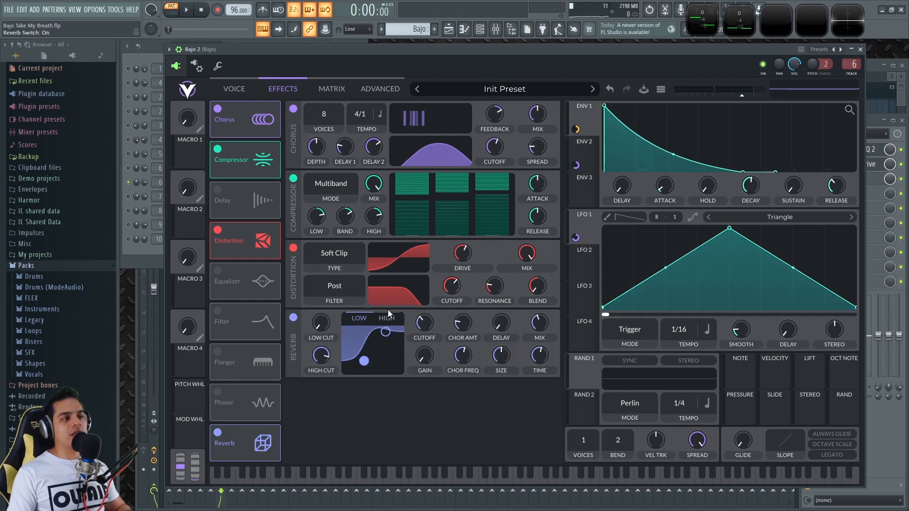
{"action": "key", "text": "x"}
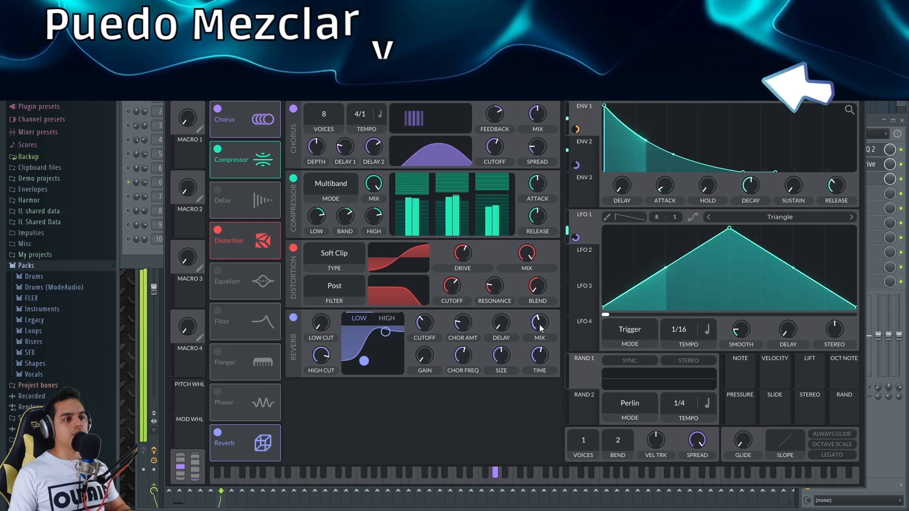
{"action": "scroll", "coordinate": [542, 329], "scroll_direction": "down", "scroll_amount": 2}
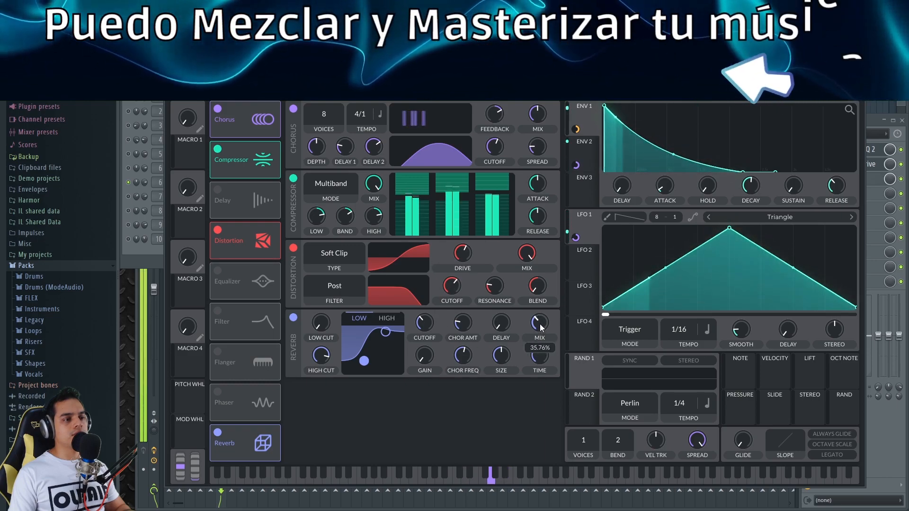
{"action": "left_click_drag", "start_coordinate": [542, 328], "coordinate": [547, 319]}
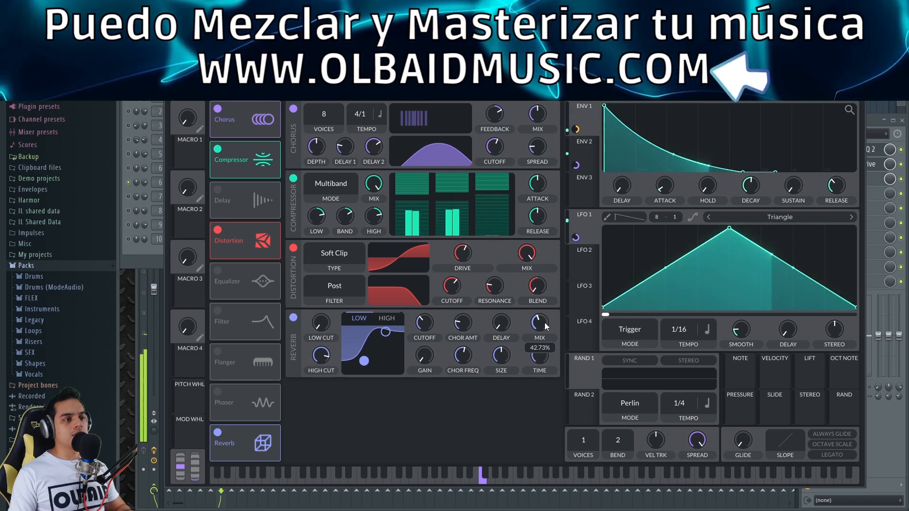
- Set the reverb's high cutoff to about 121.2 semitones with 0 dB gain, increase its size, and set its time to about 1.606 secs
{"action": "left_click_drag", "start_coordinate": [385, 331], "coordinate": [400, 323]}
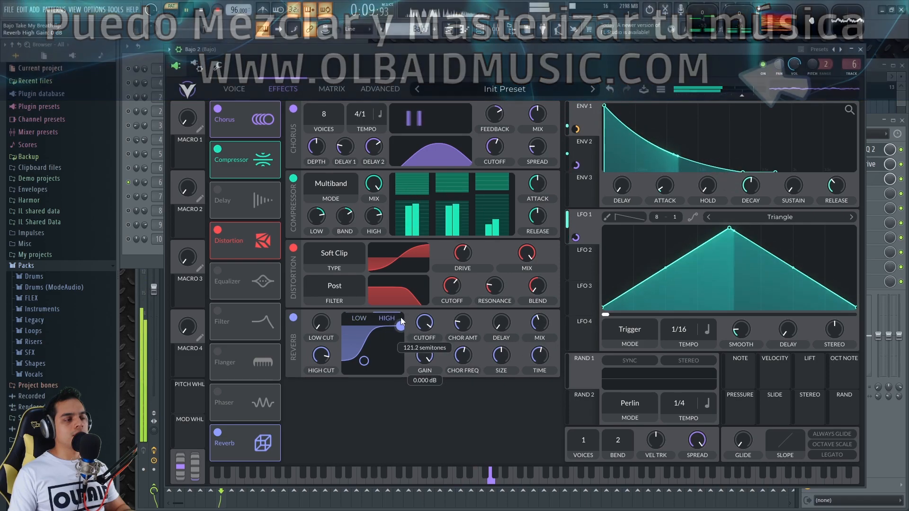
{"action": "left_click_drag", "start_coordinate": [505, 357], "coordinate": [512, 345]}
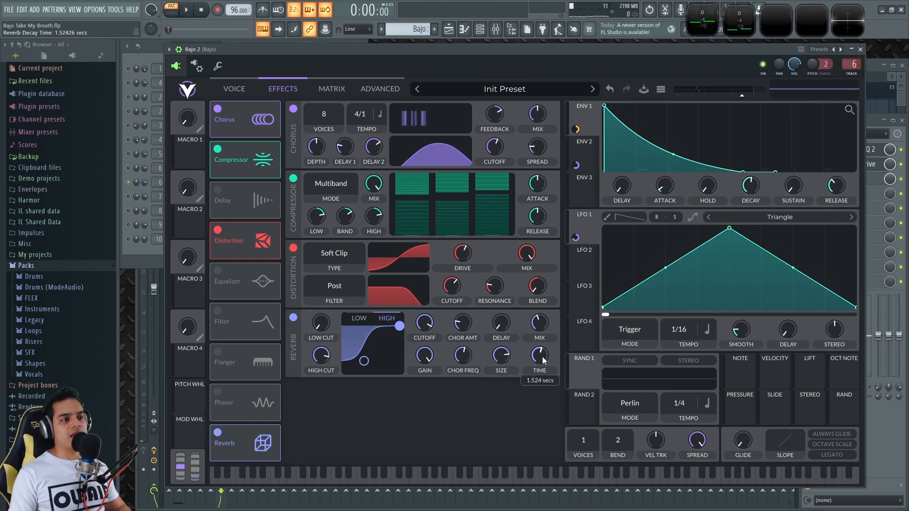
{"action": "key", "text": "space"}
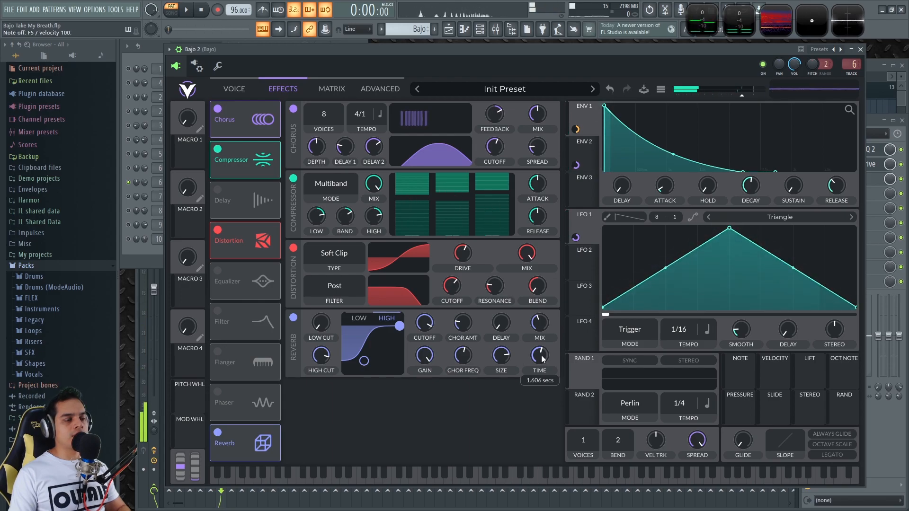
{"action": "key", "text": "space"}
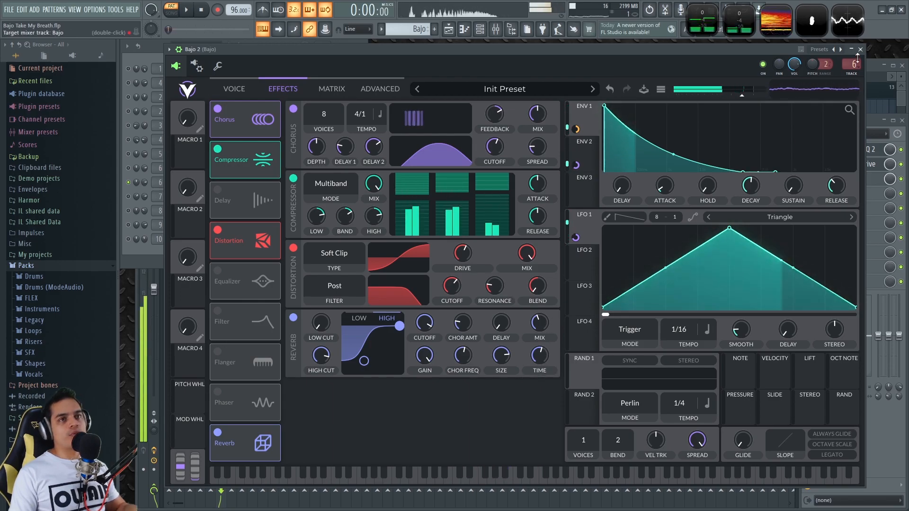
- Close the Bajo 2 instrument, unmute all channels, and set playback to song mode for the playlist arrangement
{"action": "left_click", "coordinate": [860, 50]}
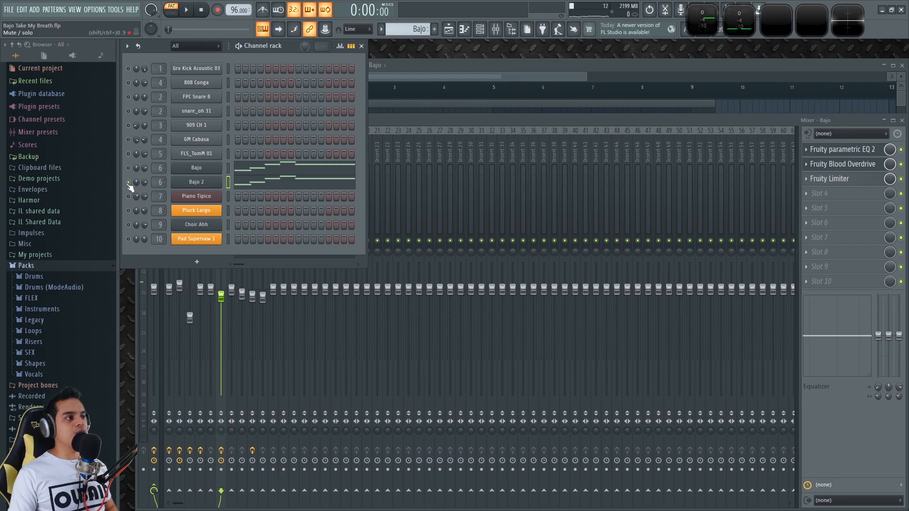
{"action": "left_click", "coordinate": [443, 71]}
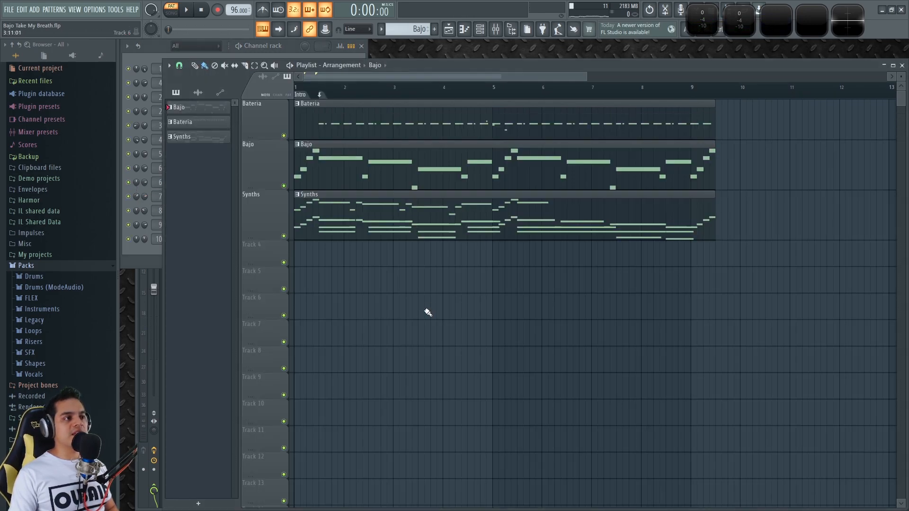
{"action": "scroll", "coordinate": [365, 91], "scroll_direction": "up", "scroll_amount": 4}
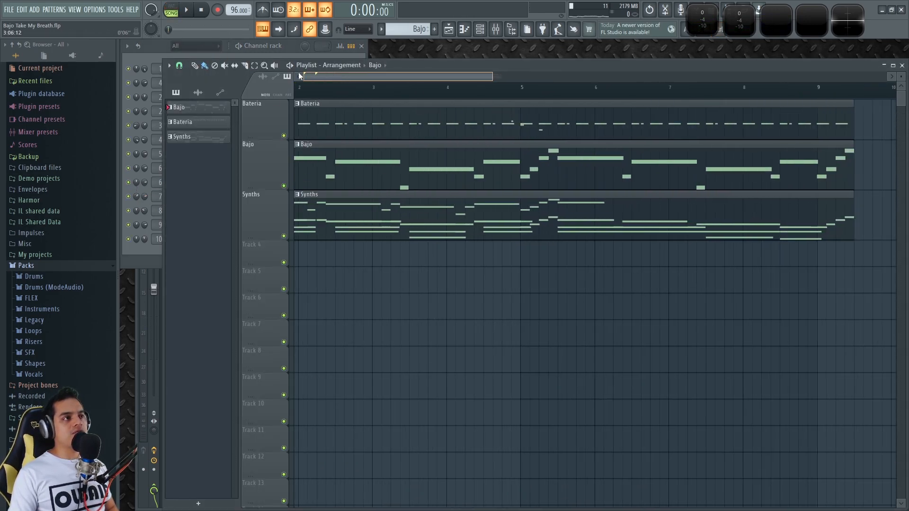
{"action": "left_click", "coordinate": [292, 57]}
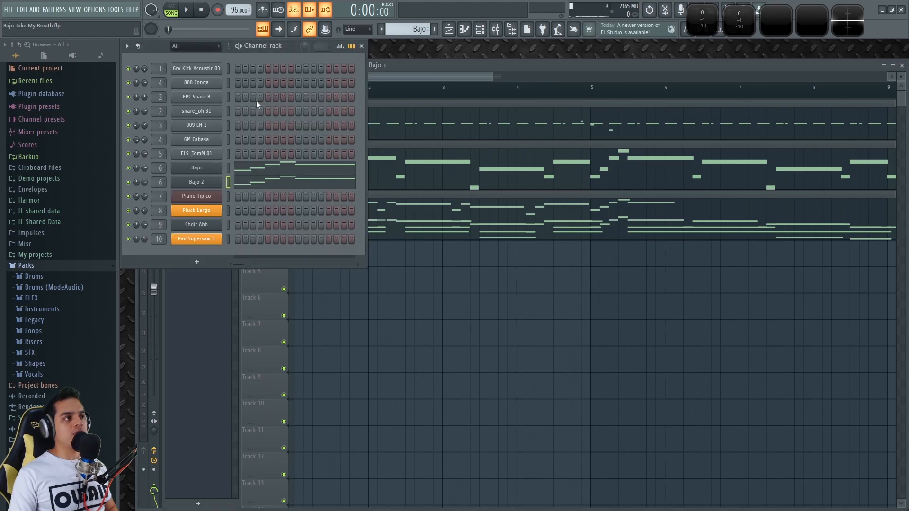
- Select the Bajo and Bajo 2 channels in turn and play a note on each to compare them
{"action": "left_click", "coordinate": [227, 168]}
{"action": "key", "text": "q"}
{"action": "left_click", "coordinate": [228, 184]}
{"action": "key", "text": "q"}
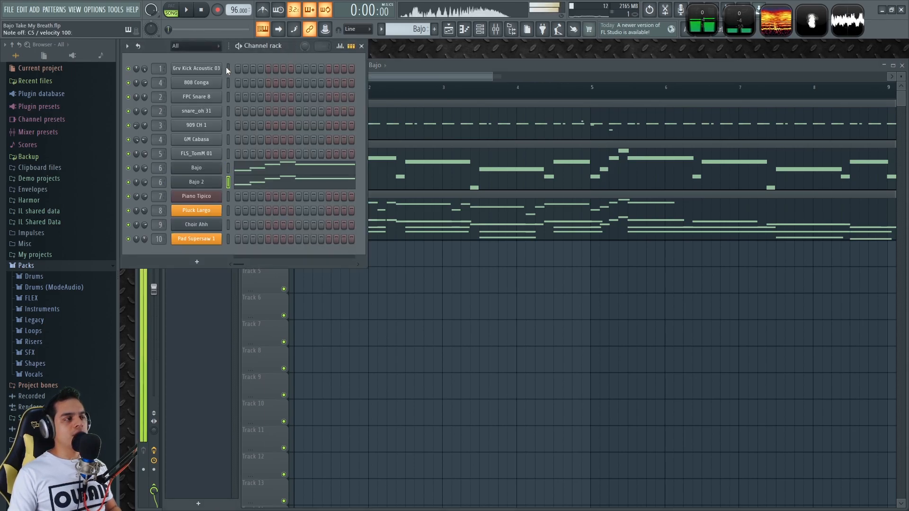
- Play the Bateria, Bajo and Synths arrangement from its start in song mode, and stop it after listening
{"action": "left_click", "coordinate": [171, 11]}
{"action": "key", "text": "space"}
{"action": "key", "text": "space"}
{"action": "key", "text": "F5"}
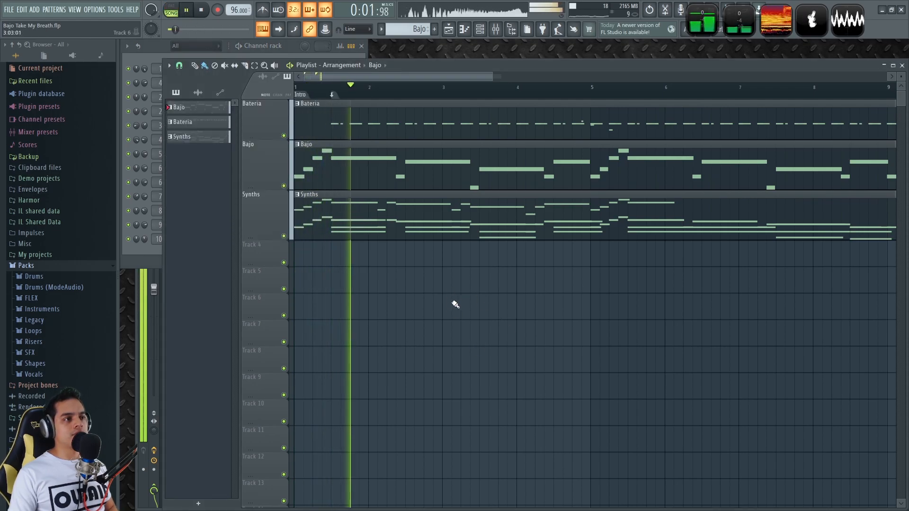
{"action": "scroll", "coordinate": [454, 302], "scroll_direction": "down", "scroll_amount": 3}
{"action": "scroll", "coordinate": [352, 294], "scroll_direction": "up", "scroll_amount": 3}
{"action": "scroll", "coordinate": [362, 279], "scroll_direction": "down", "scroll_amount": 3}
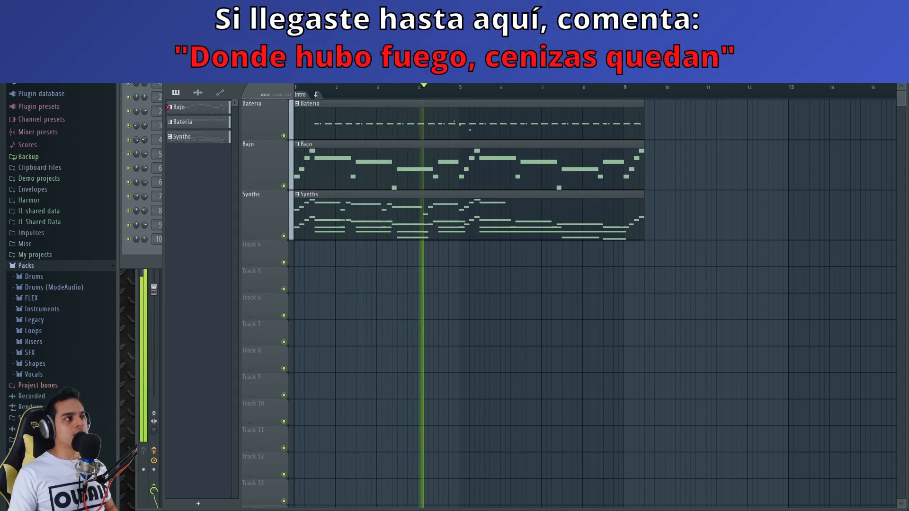
{"action": "left_click", "coordinate": [239, 11]}
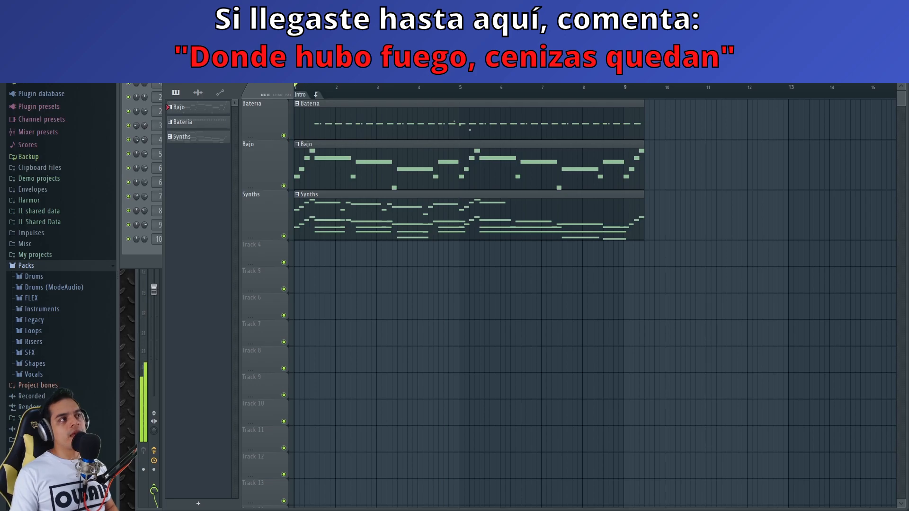